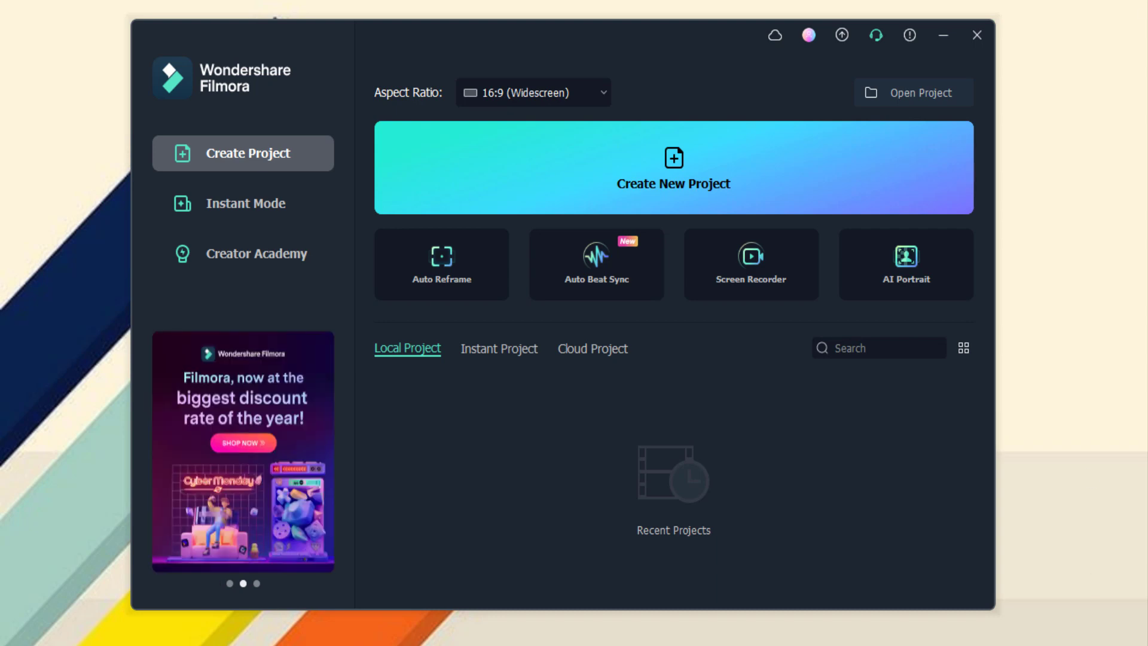
- Create a new project and add the Basic 6 plain-text title, stretched to about 25 seconds
{"action": "left_click", "coordinate": [821, 142]}
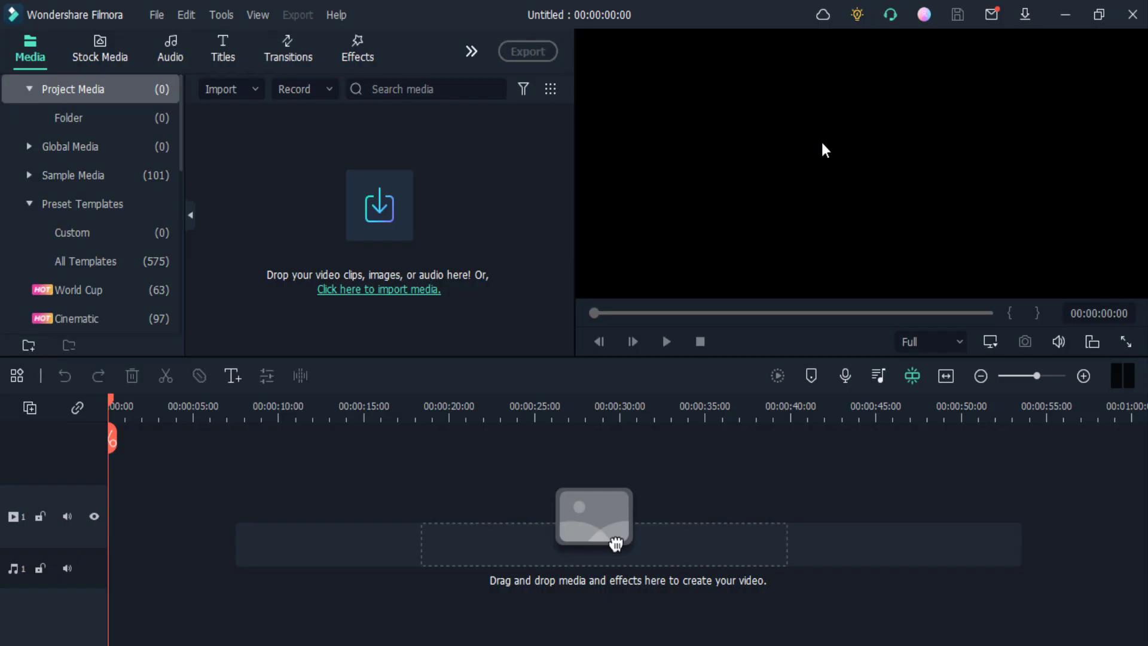
{"action": "left_click", "coordinate": [225, 42]}
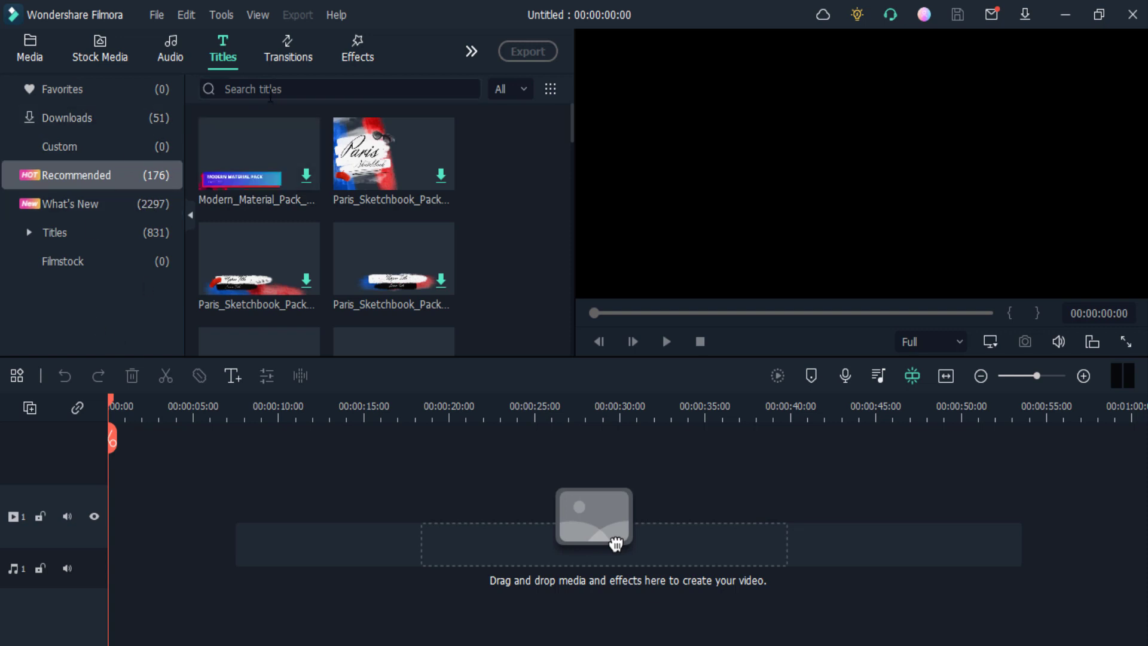
{"action": "left_click", "coordinate": [132, 232]}
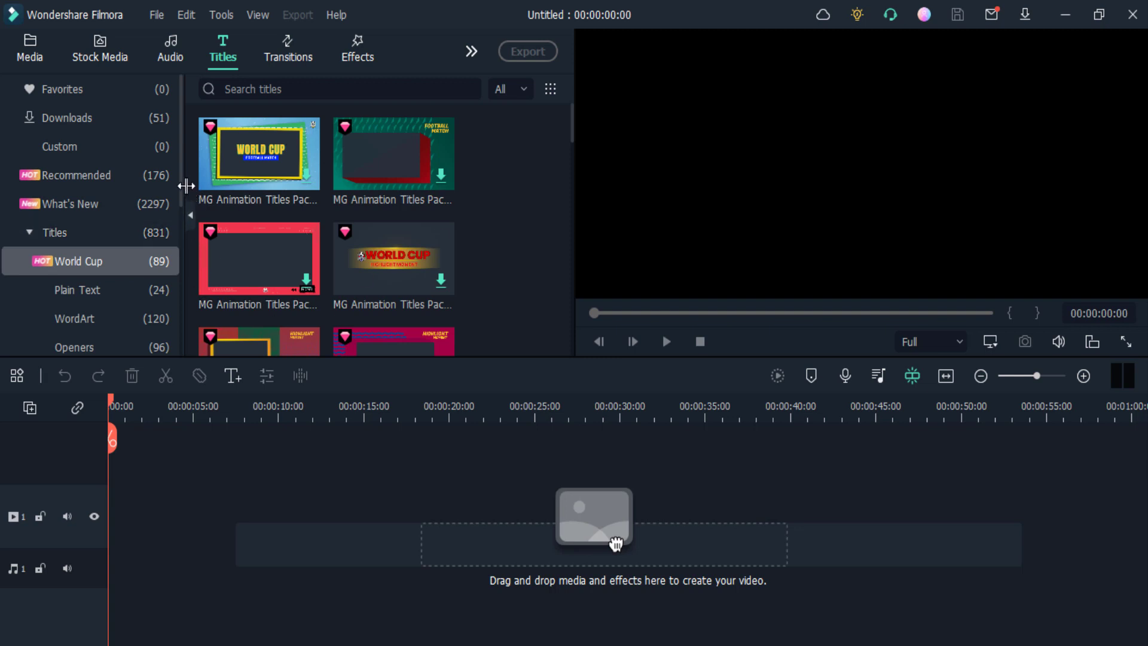
{"action": "left_click_drag", "start_coordinate": [181, 185], "coordinate": [178, 222]}
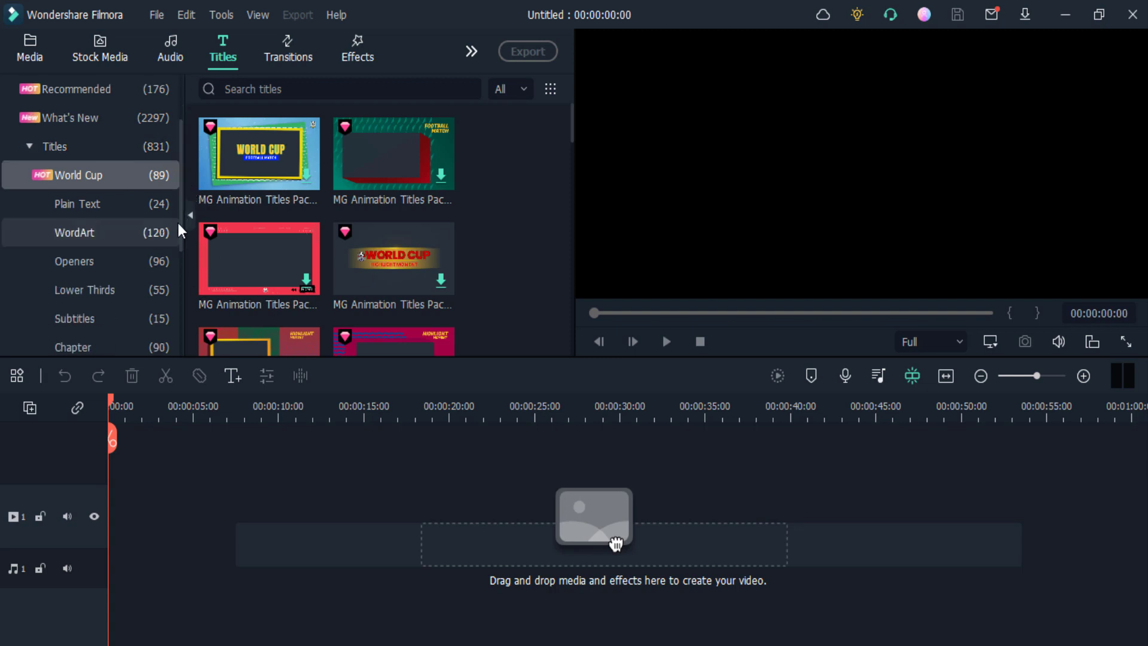
{"action": "left_click", "coordinate": [159, 205]}
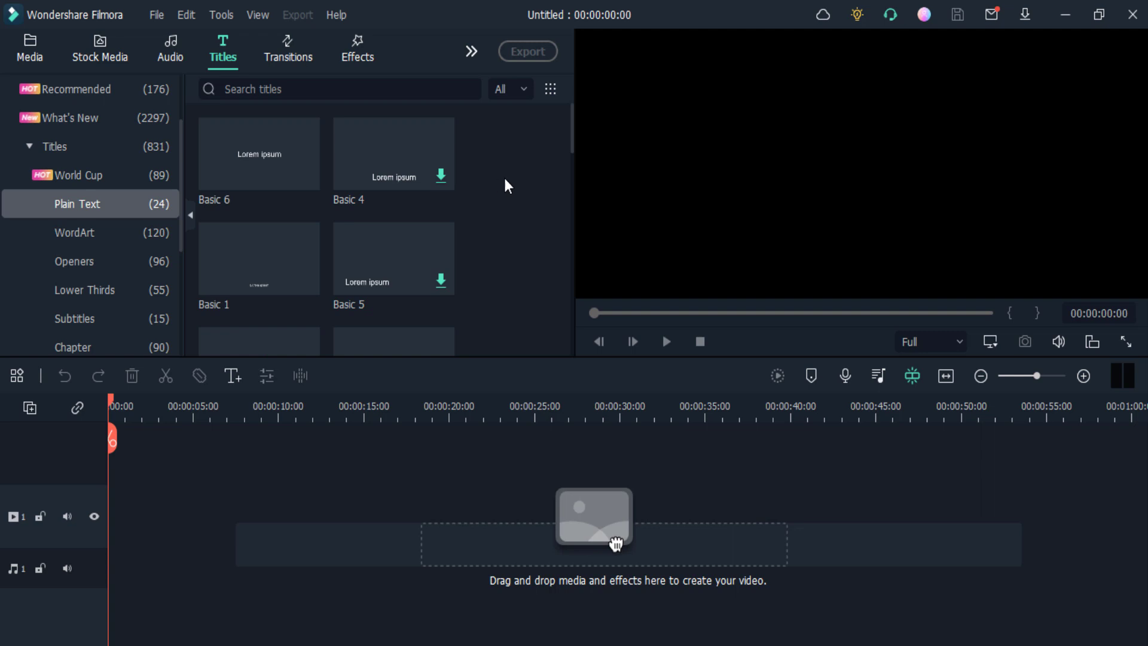
{"action": "mouse_move", "coordinate": [300, 139]}
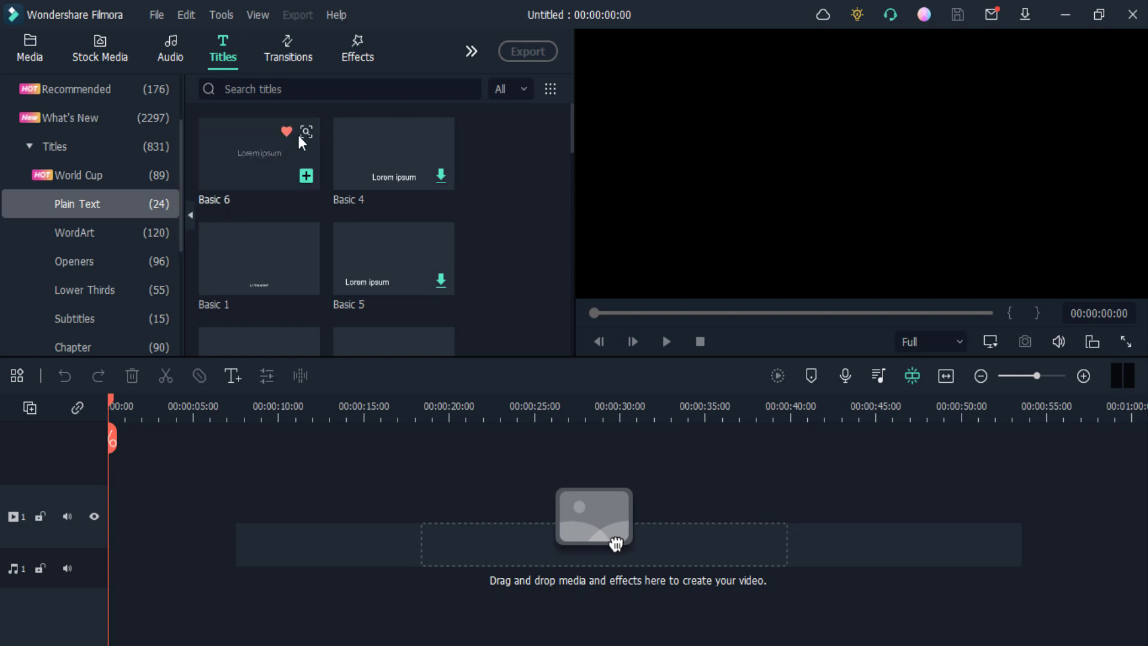
{"action": "left_click", "coordinate": [304, 176]}
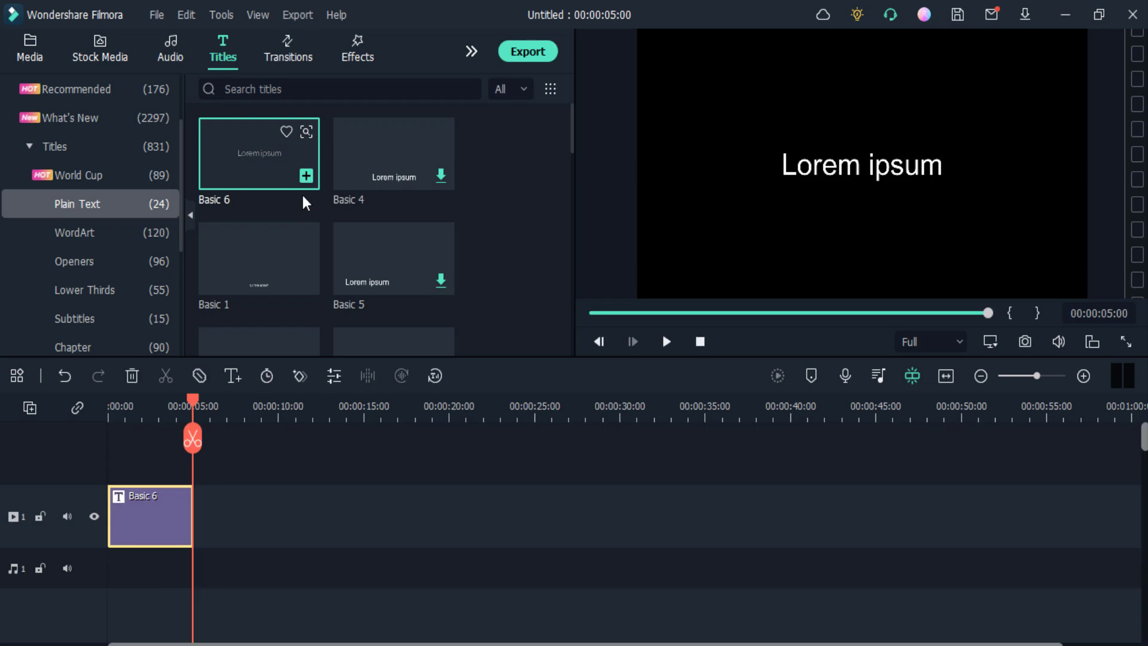
{"action": "left_click_drag", "start_coordinate": [194, 508], "coordinate": [534, 460]}
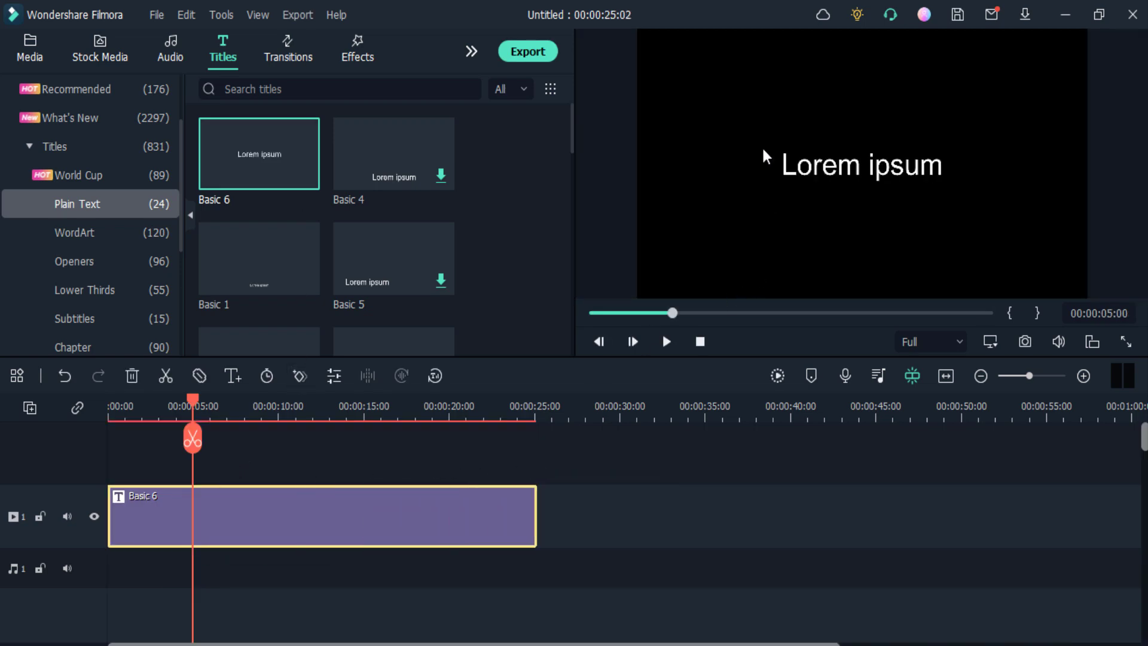
- Replace the title's 'Lorem ipsum' text with 'SUBSCRIBE AND LIKE' and reopen the clip's settings
{"action": "double_click", "coordinate": [801, 172]}
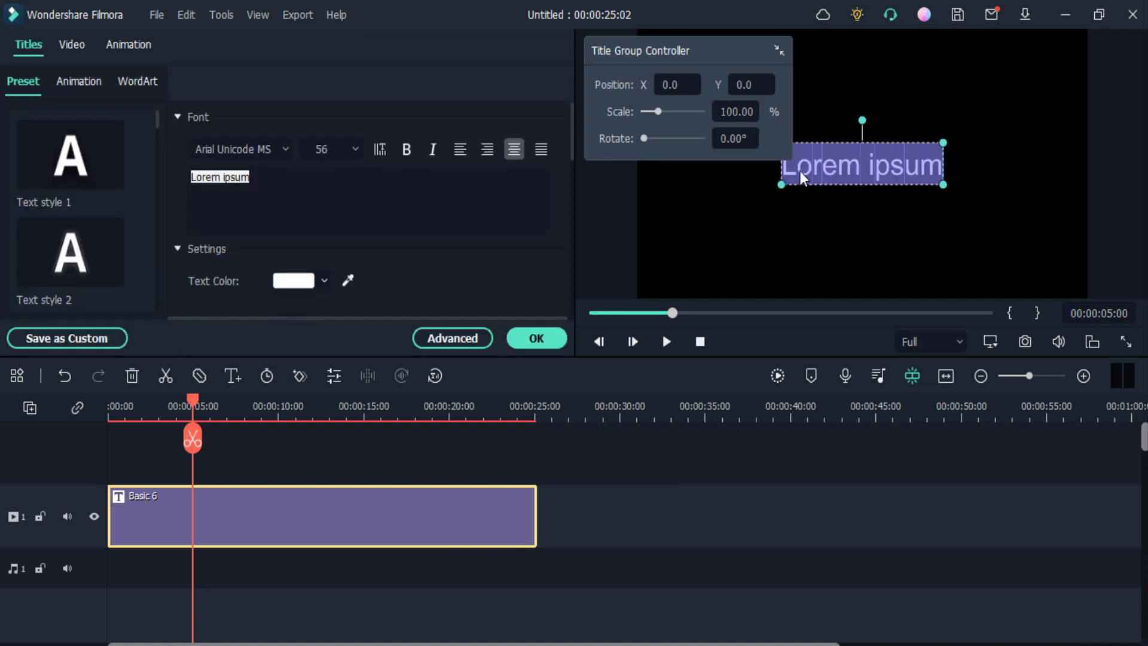
{"action": "type", "text": "SUB"}
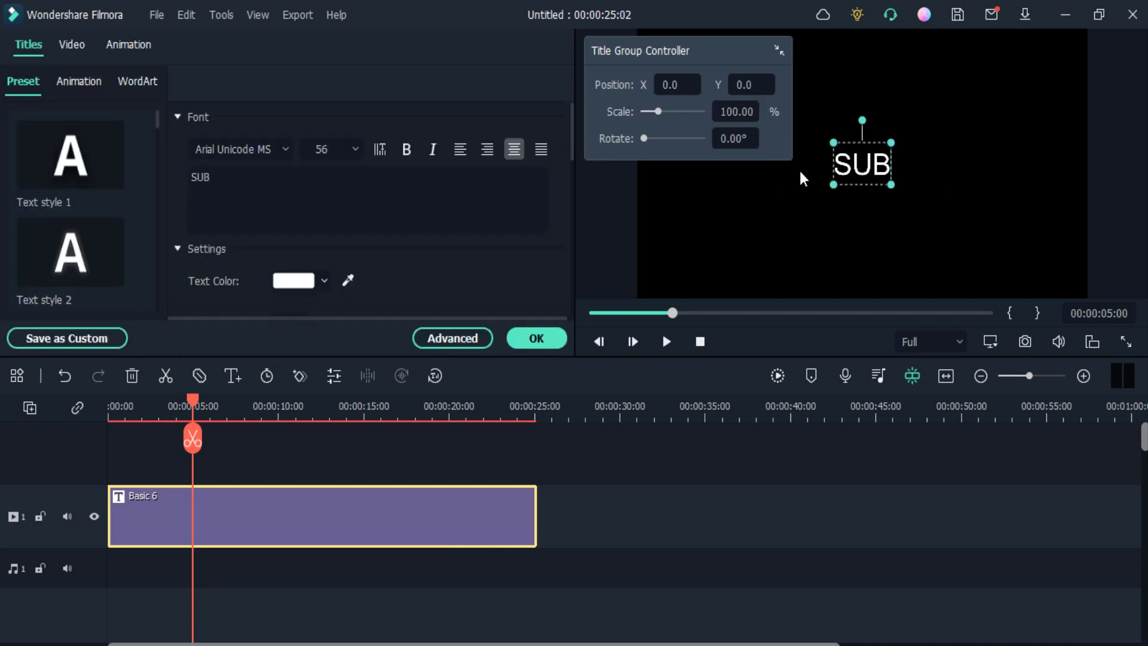
{"action": "type", "text": "SCRI"}
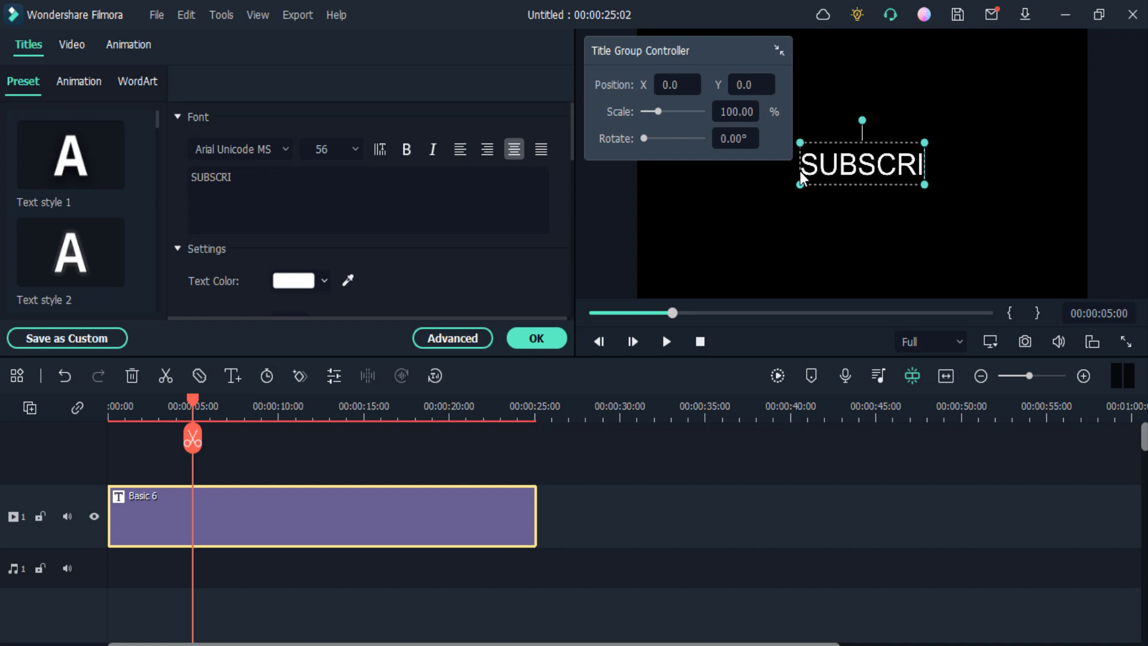
{"action": "type", "text": "BE AND LIKE"}
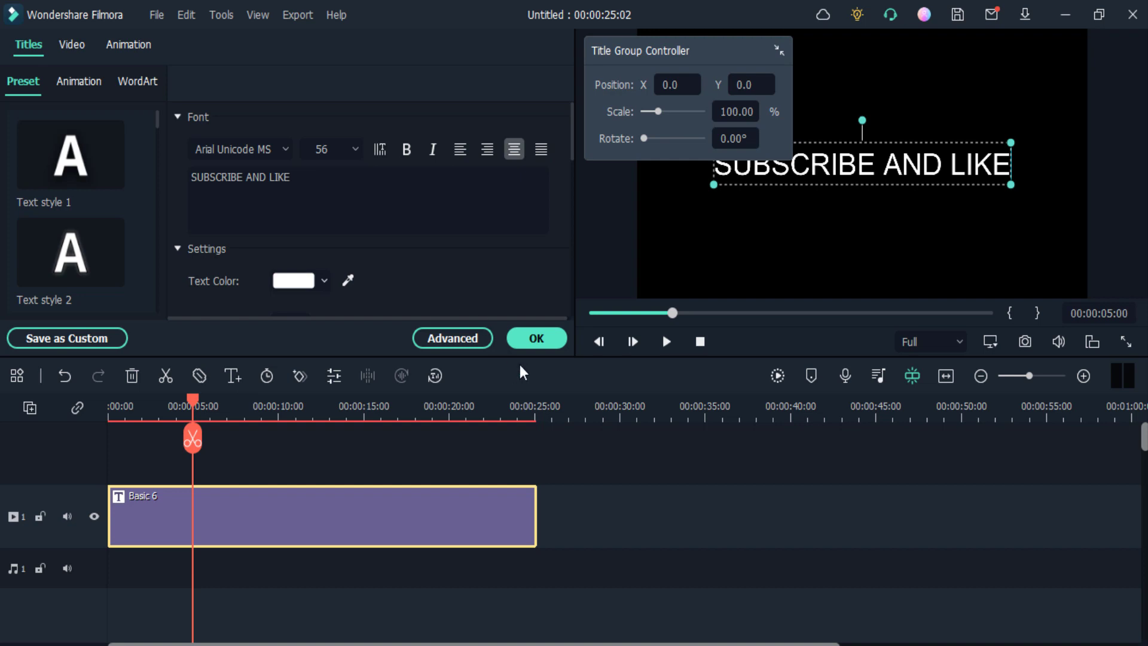
{"action": "left_click", "coordinate": [547, 339]}
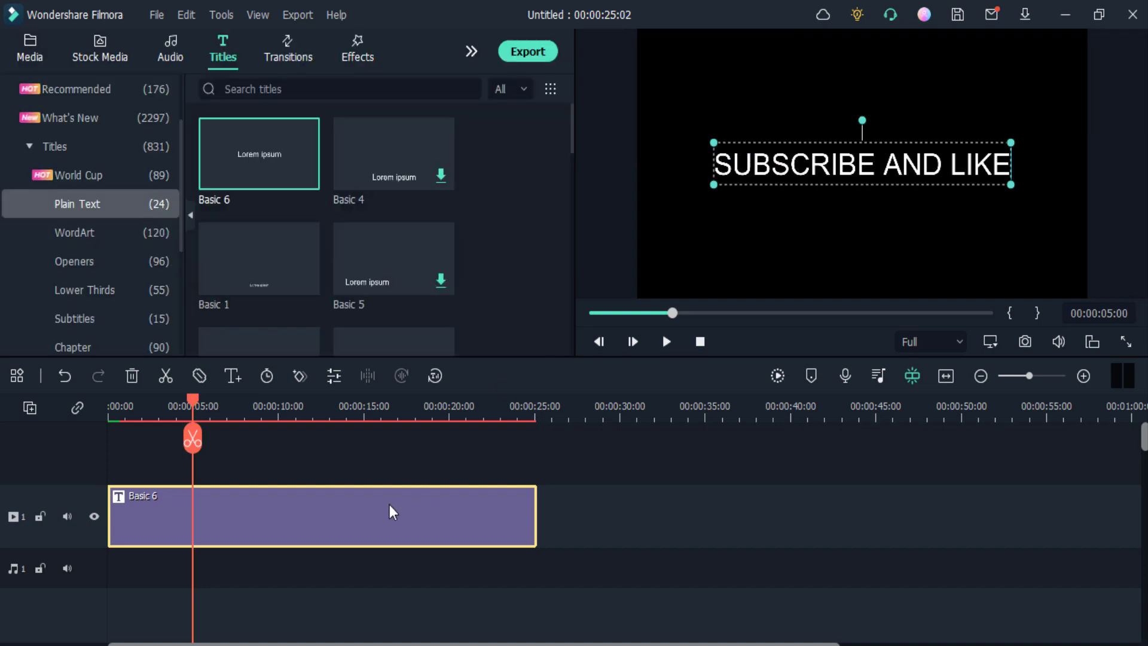
{"action": "double_click", "coordinate": [391, 511]}
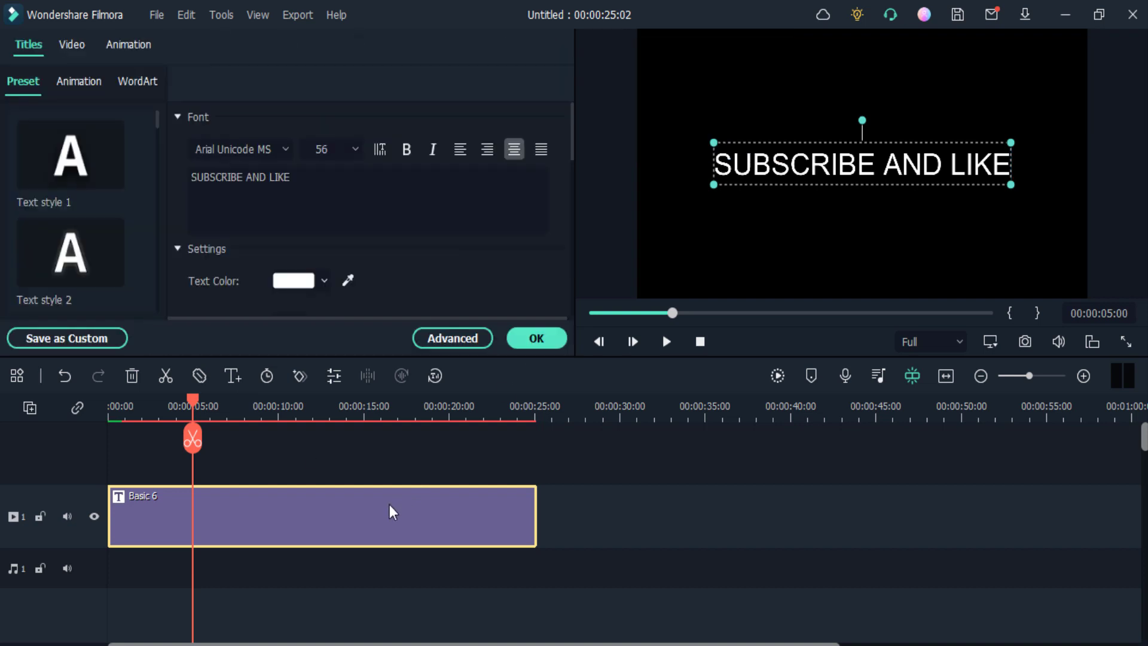
- In Animation > Customize, add a starting keyframe at 00:00:00:20
{"action": "left_click", "coordinate": [135, 44]}
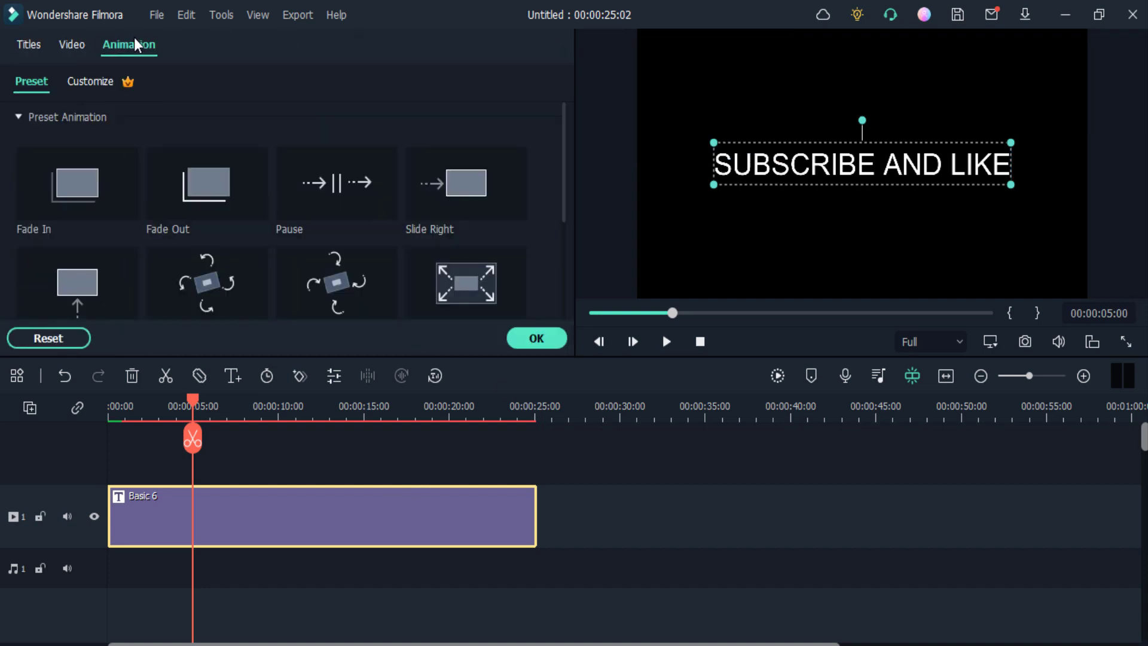
{"action": "left_click", "coordinate": [99, 87]}
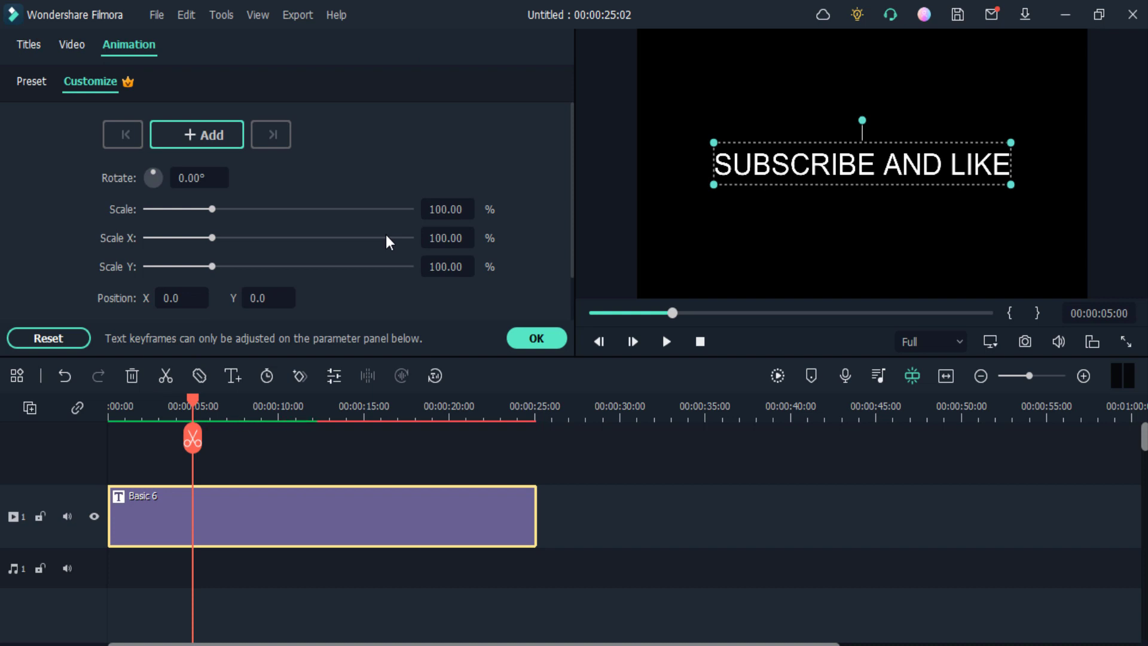
{"action": "left_click", "coordinate": [122, 417]}
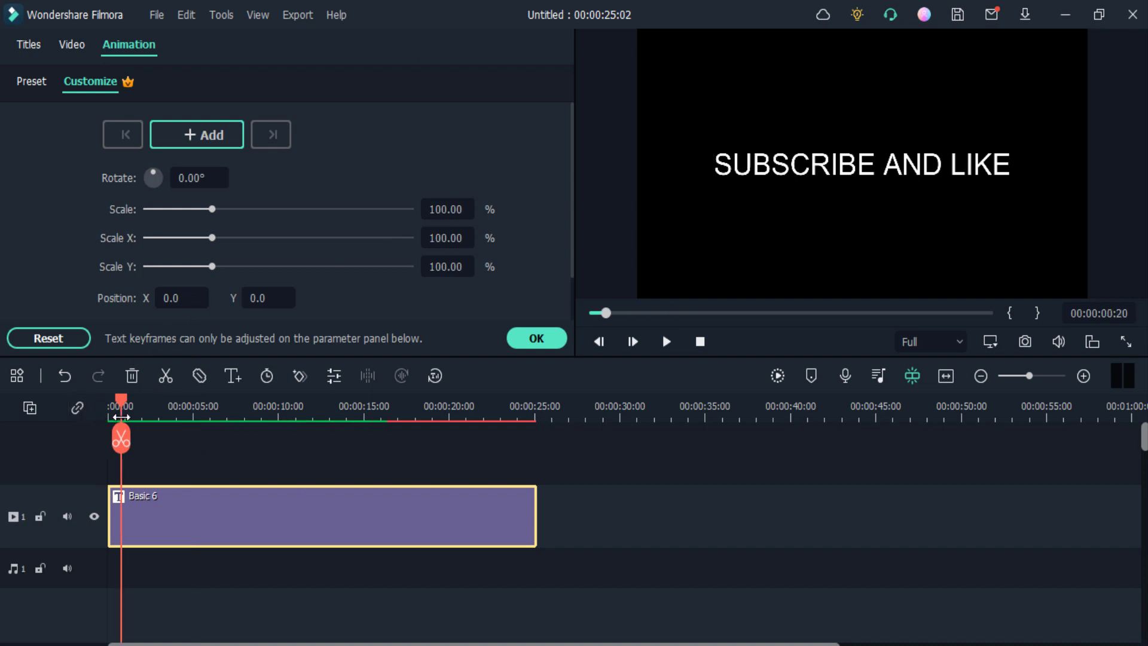
{"action": "left_click", "coordinate": [194, 128]}
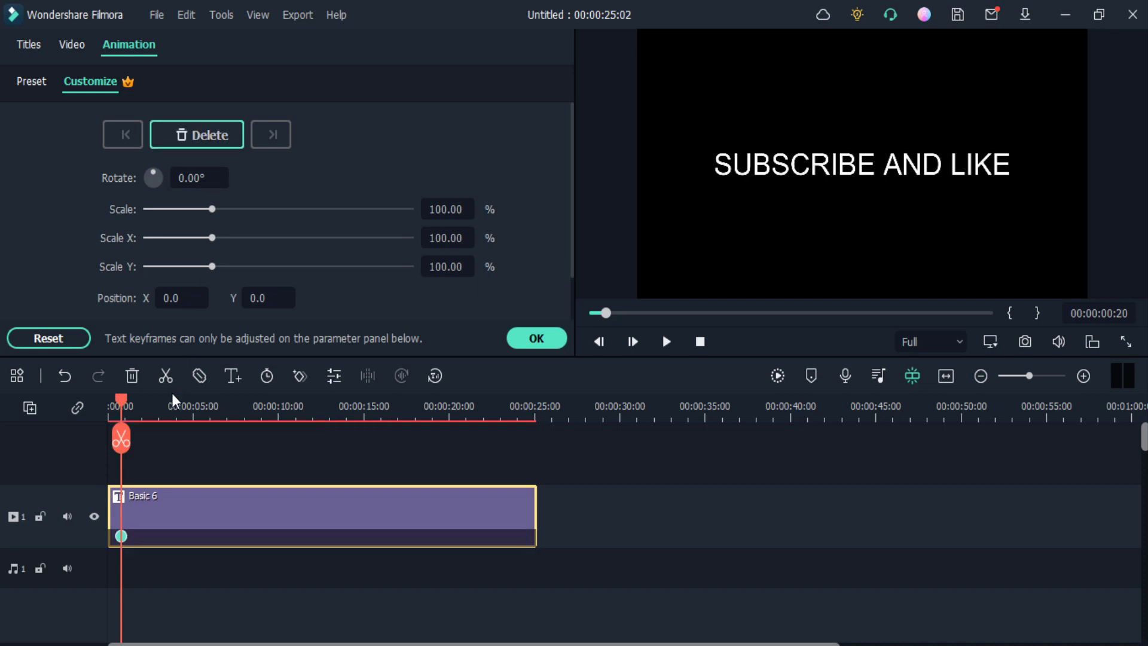
- Add a keyframe at 00:00:04:18 with Rotate set to 180°
{"action": "left_click", "coordinate": [188, 418]}
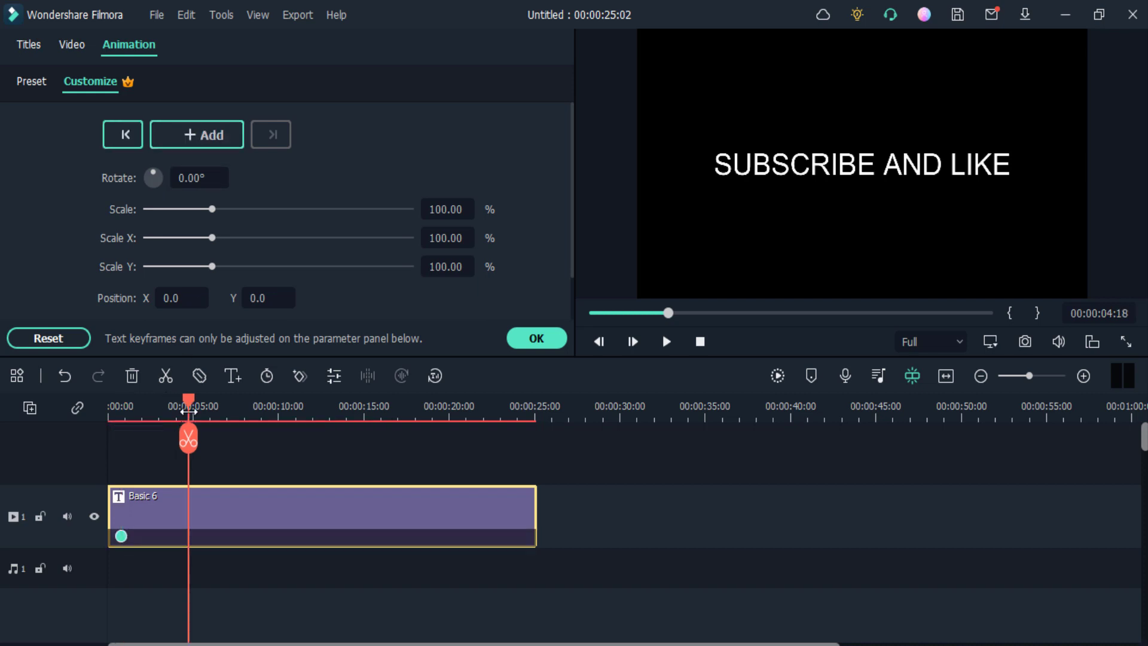
{"action": "left_click", "coordinate": [199, 130]}
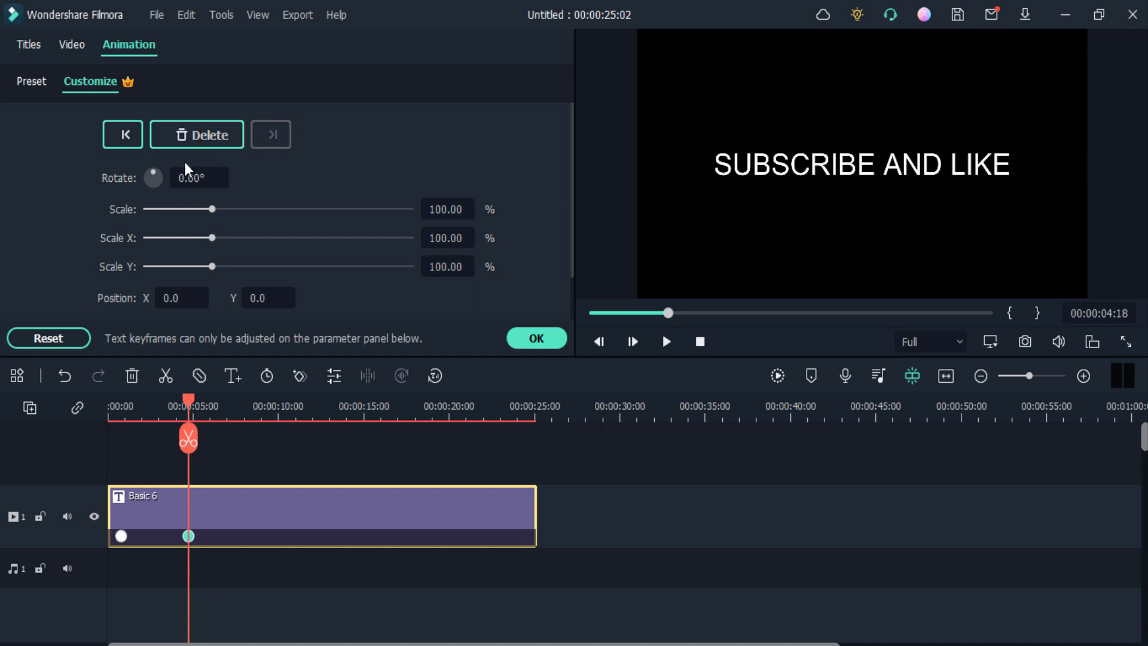
{"action": "left_click", "coordinate": [190, 179]}
{"action": "key", "text": "BackSpace"}
{"action": "key", "text": "BackSpace"}
{"action": "key", "text": "BackSpace"}
{"action": "key", "text": "BackSpace"}
{"action": "type", "text": "180"}
{"action": "key", "text": "Return"}
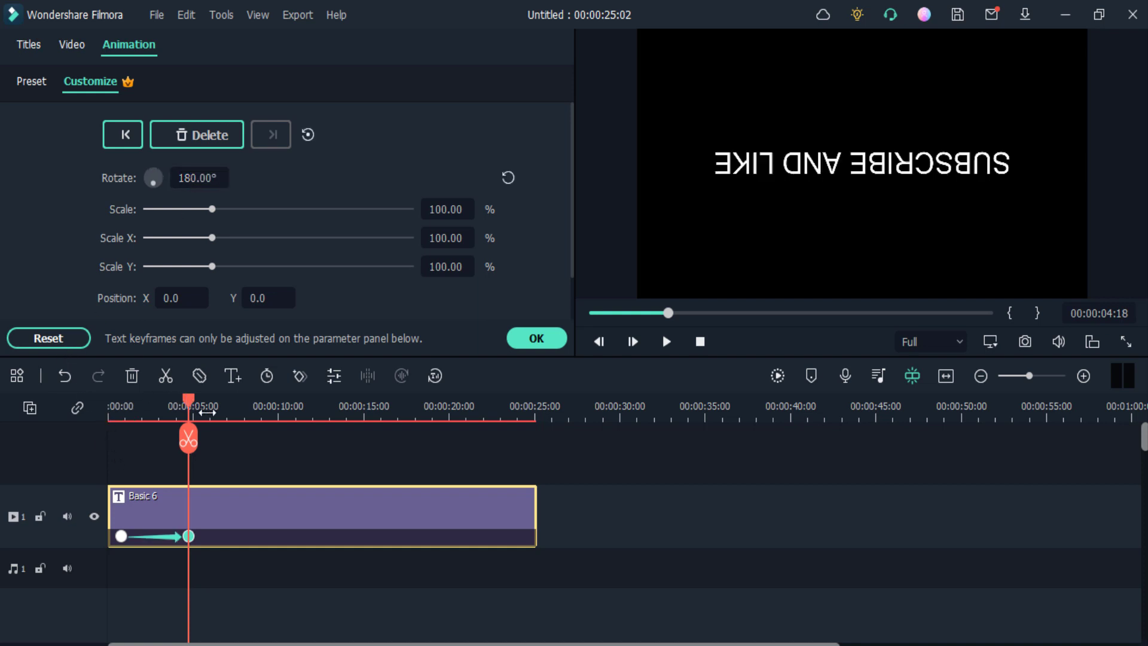
{"action": "left_click_drag", "start_coordinate": [189, 400], "coordinate": [109, 406]}
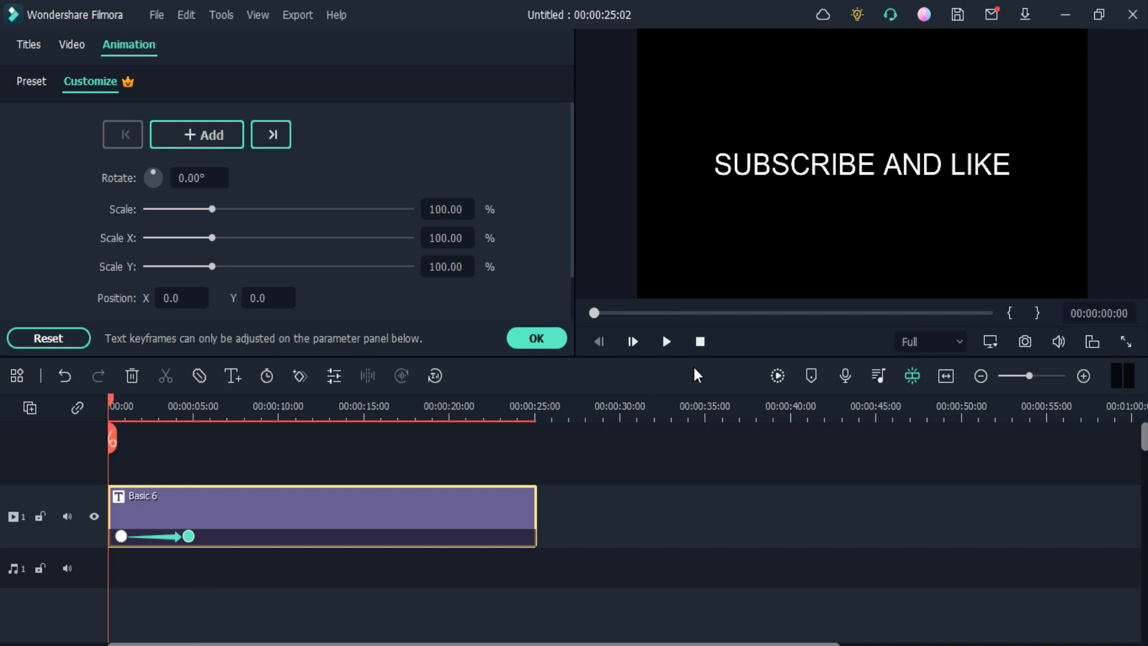
- Preview the spin and add another keyframe at 00:00:07:08
{"action": "left_click", "coordinate": [667, 341]}
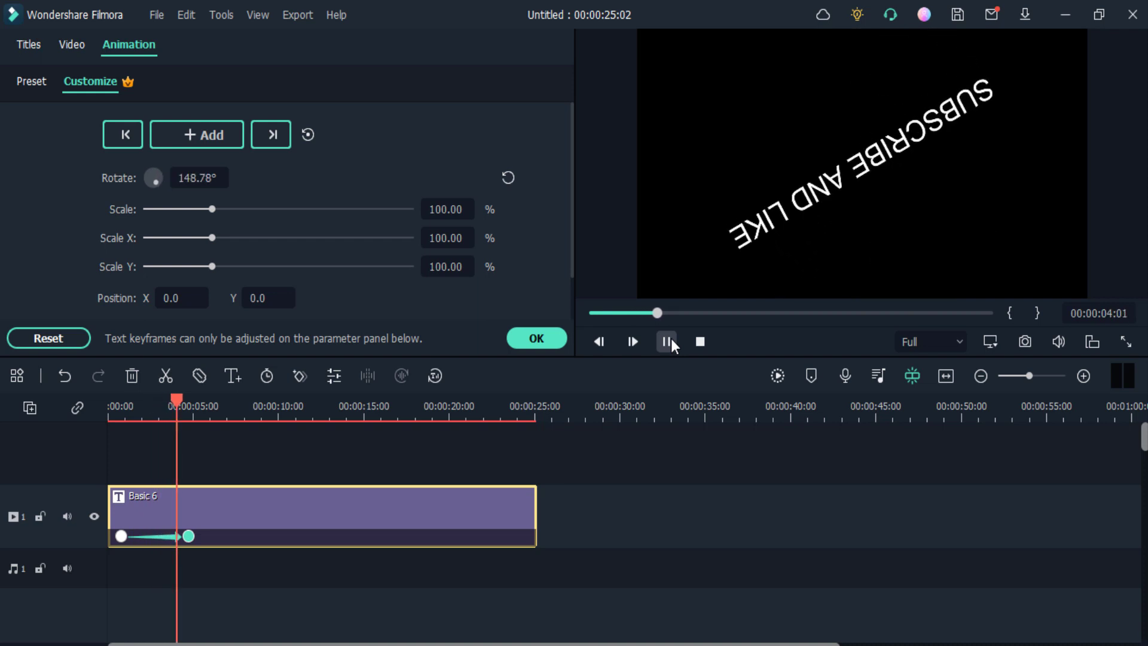
{"action": "left_click", "coordinate": [667, 342]}
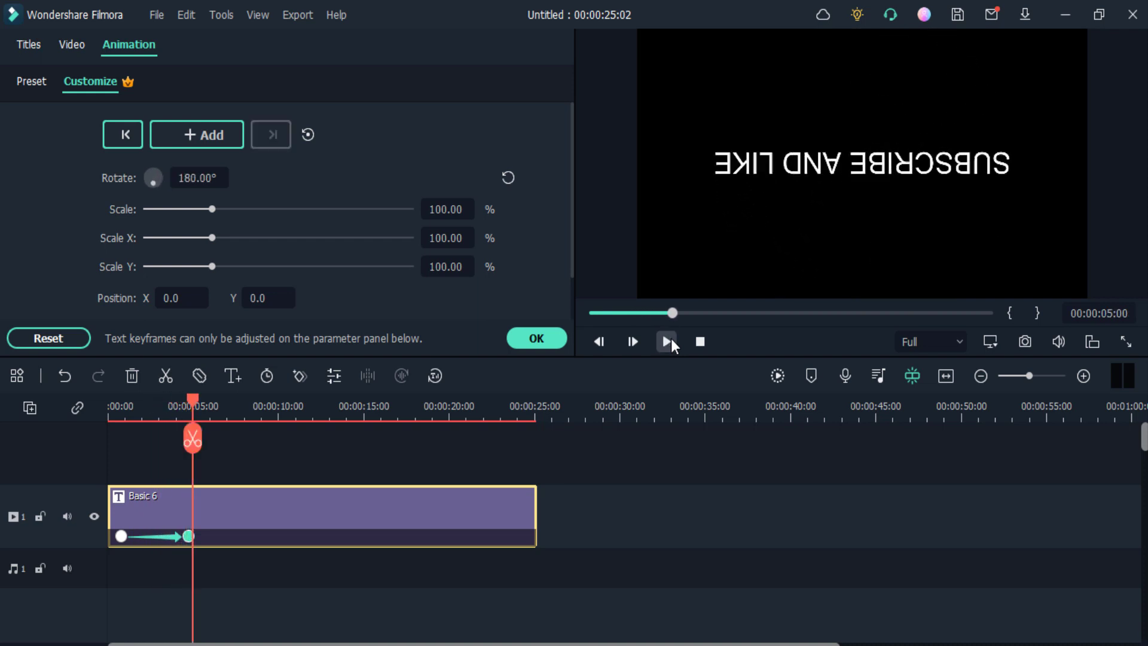
{"action": "left_click", "coordinate": [668, 341]}
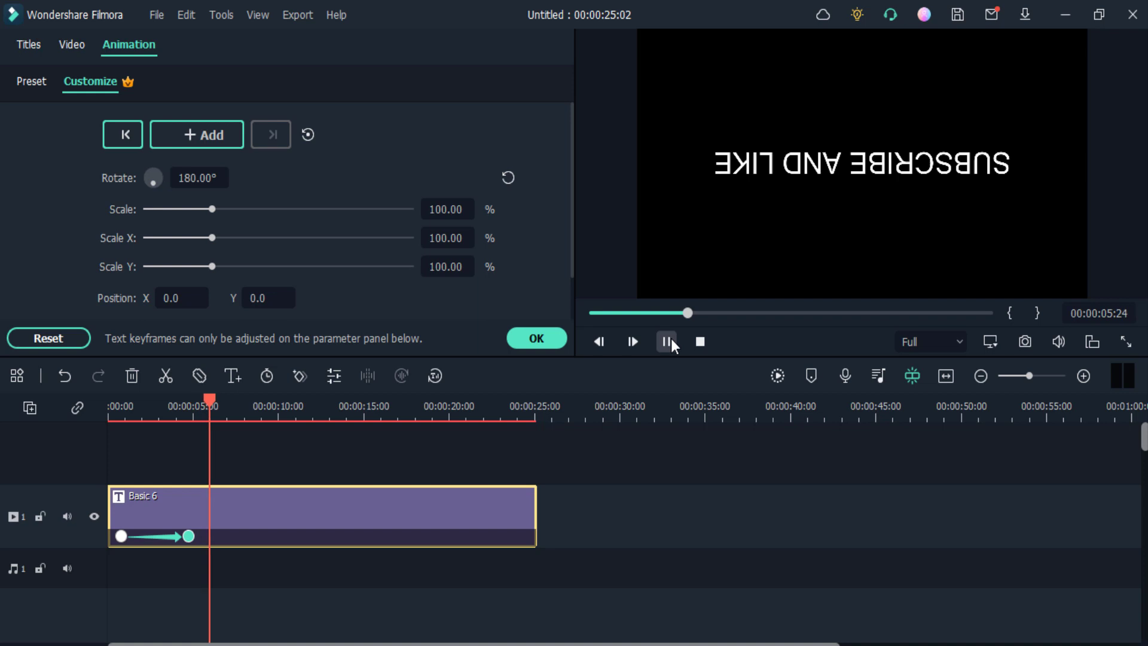
{"action": "left_click", "coordinate": [667, 341]}
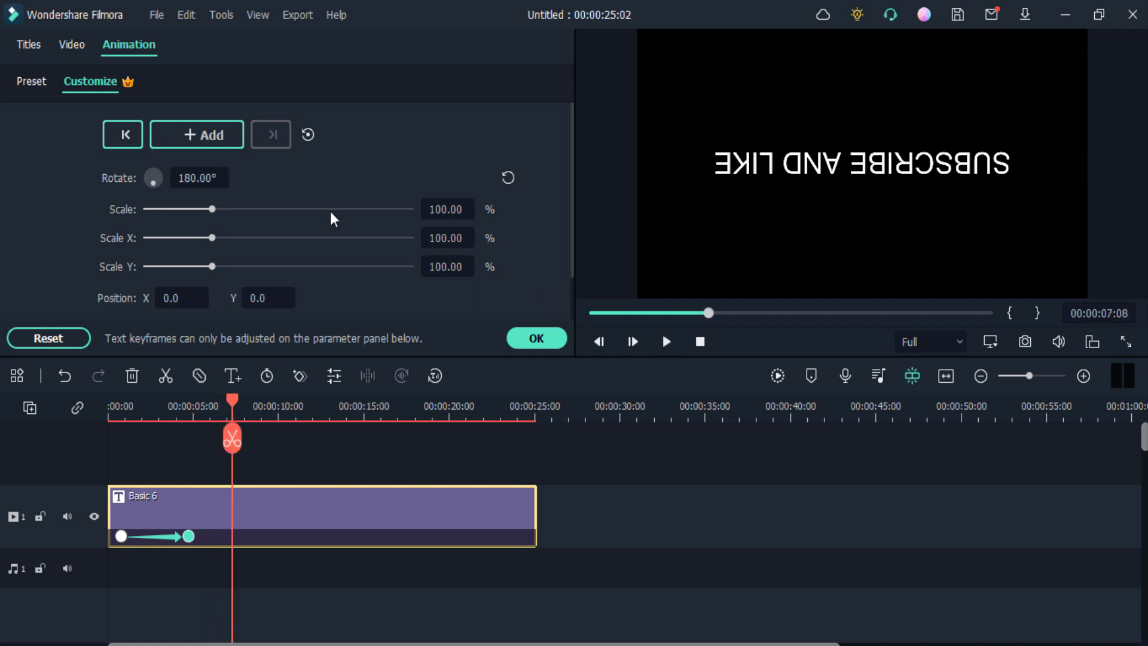
{"action": "left_click", "coordinate": [207, 142]}
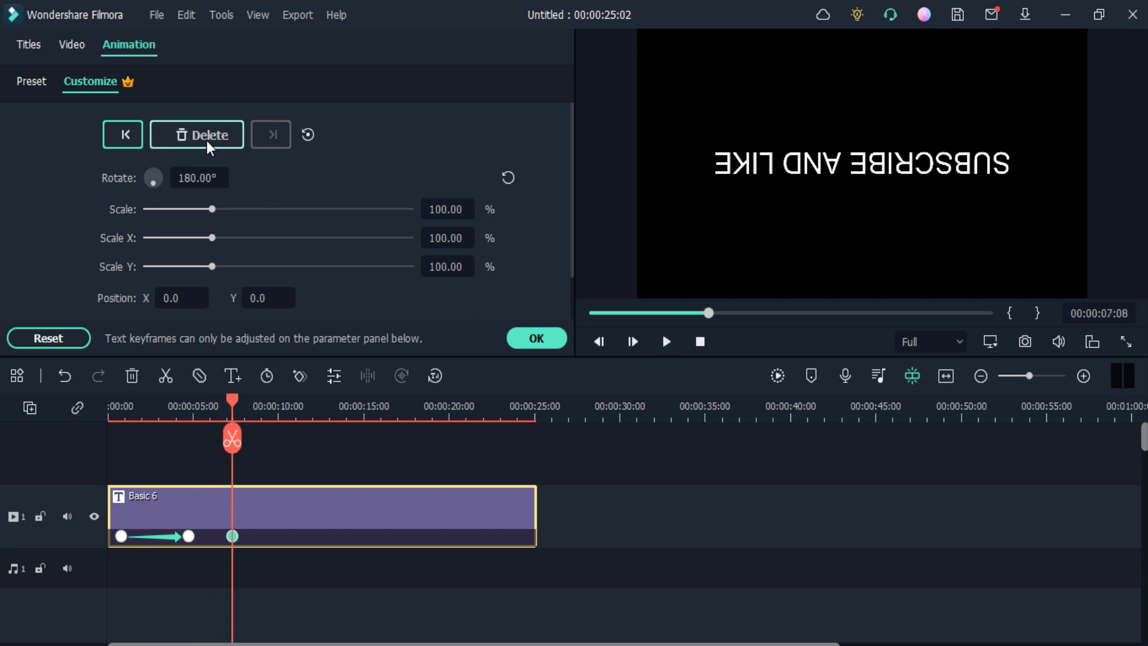
- Set Rotate back to 0° at the 7-second keyframe
{"action": "double_click", "coordinate": [192, 178]}
{"action": "key", "text": "BackSpace"}
{"action": "type", "text": "0"}
{"action": "key", "text": "Return"}
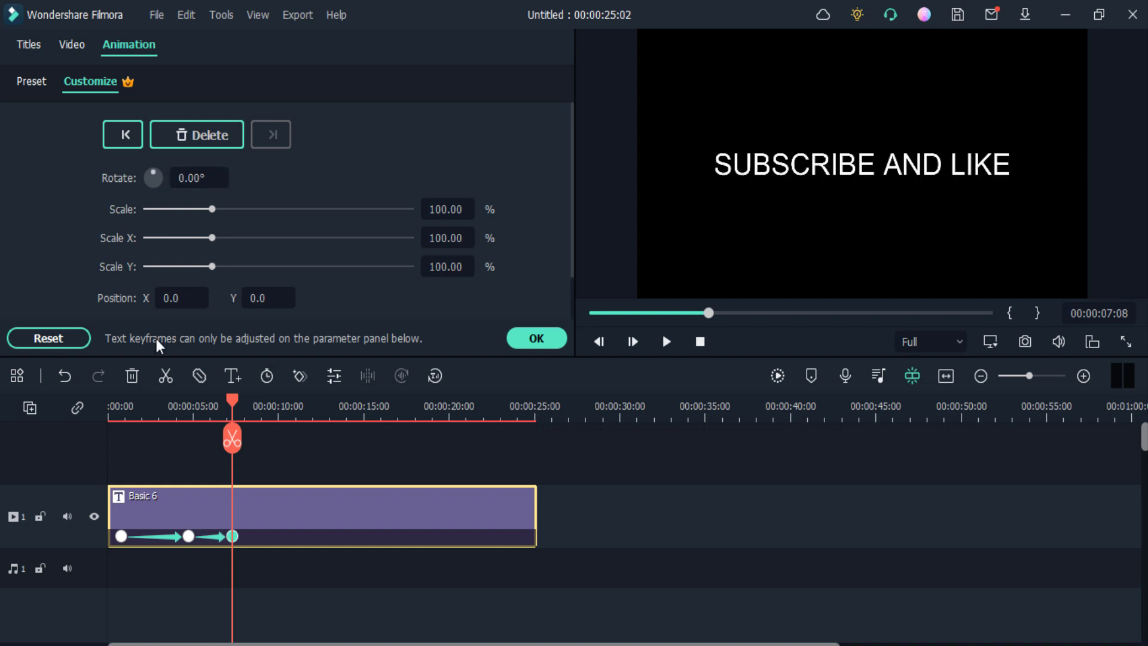
- Play back from about 3 seconds to check the return spin
{"action": "left_click", "coordinate": [173, 425]}
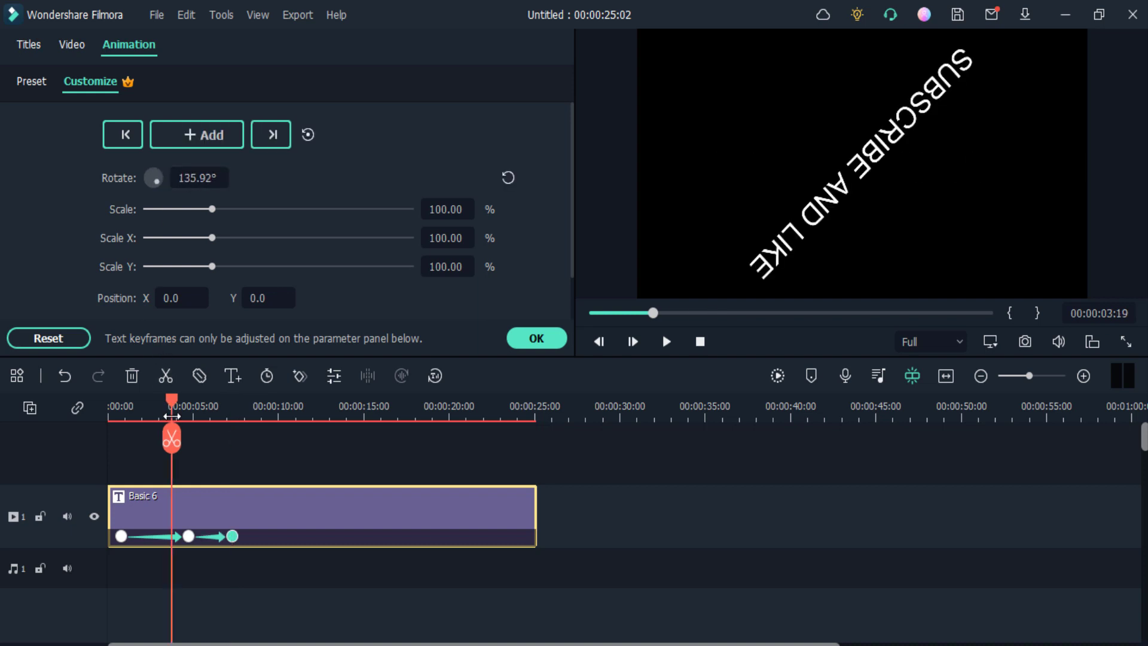
{"action": "left_click", "coordinate": [667, 342]}
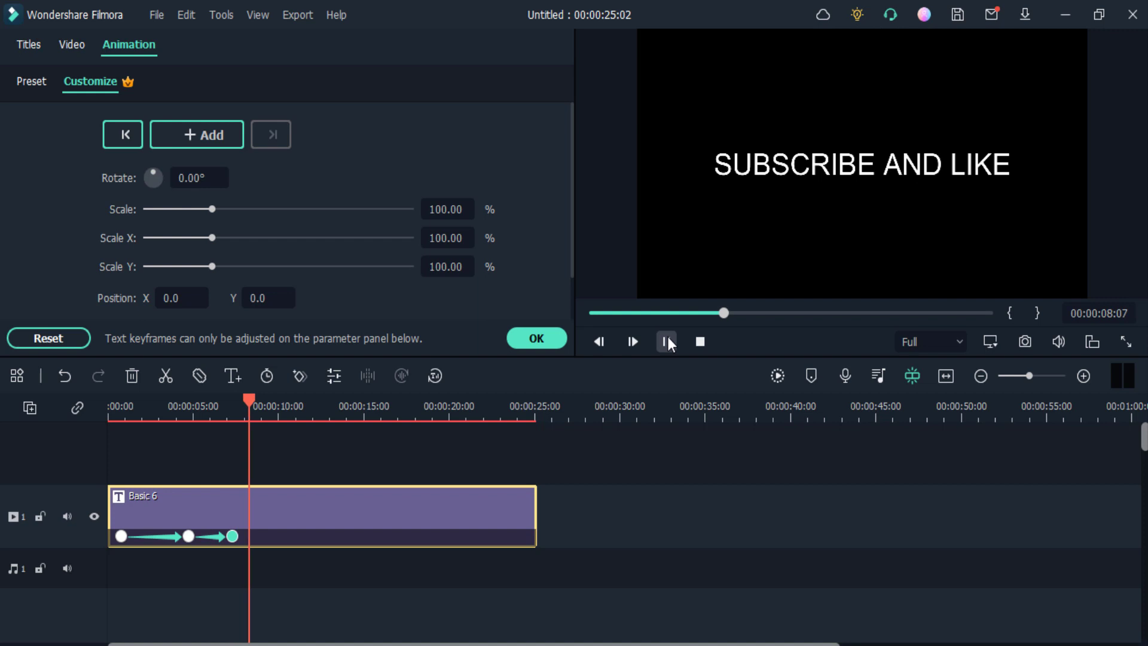
{"action": "left_click", "coordinate": [667, 342]}
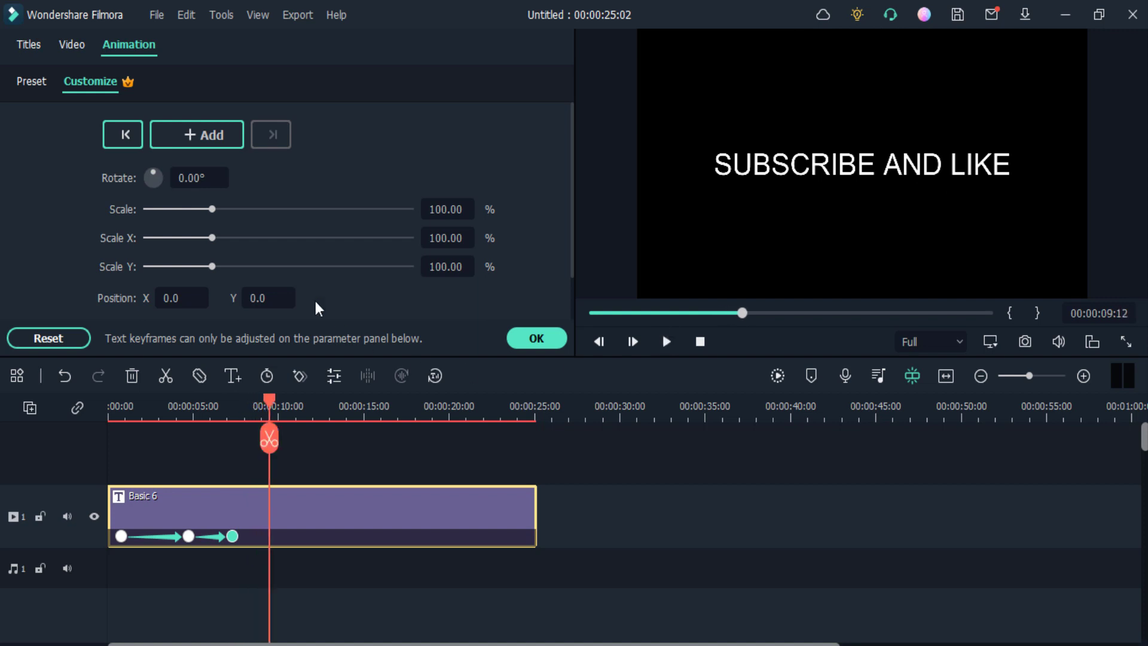
- Scale the title up to 175% near 9 seconds and preview it
{"action": "left_click_drag", "start_coordinate": [214, 209], "coordinate": [263, 212]}
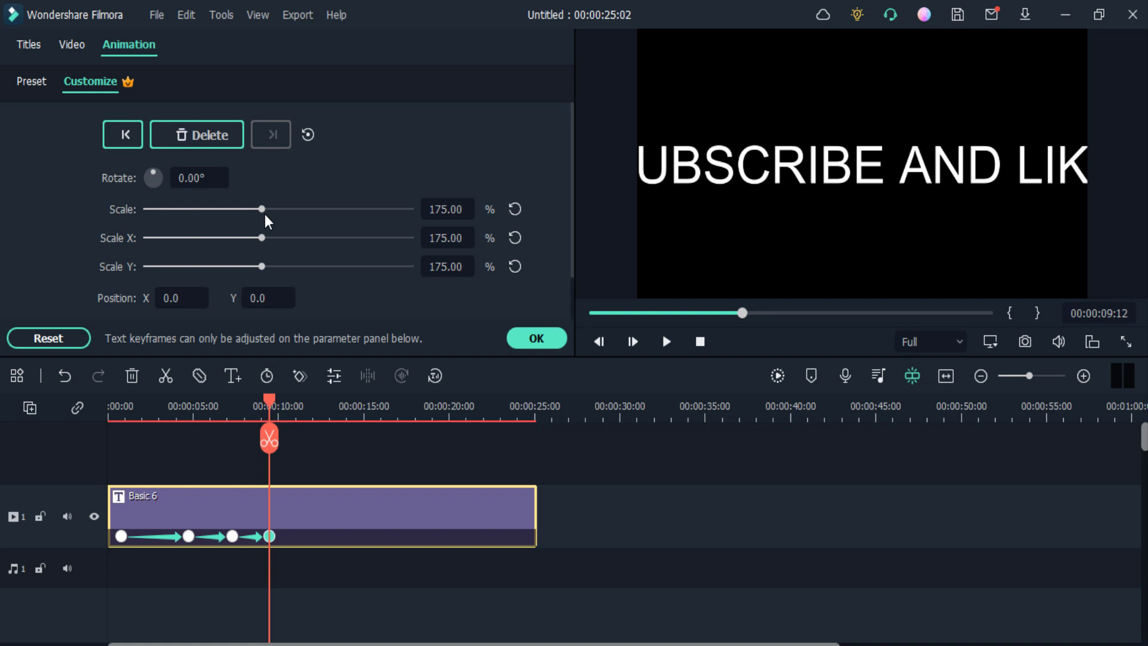
{"action": "left_click", "coordinate": [230, 417]}
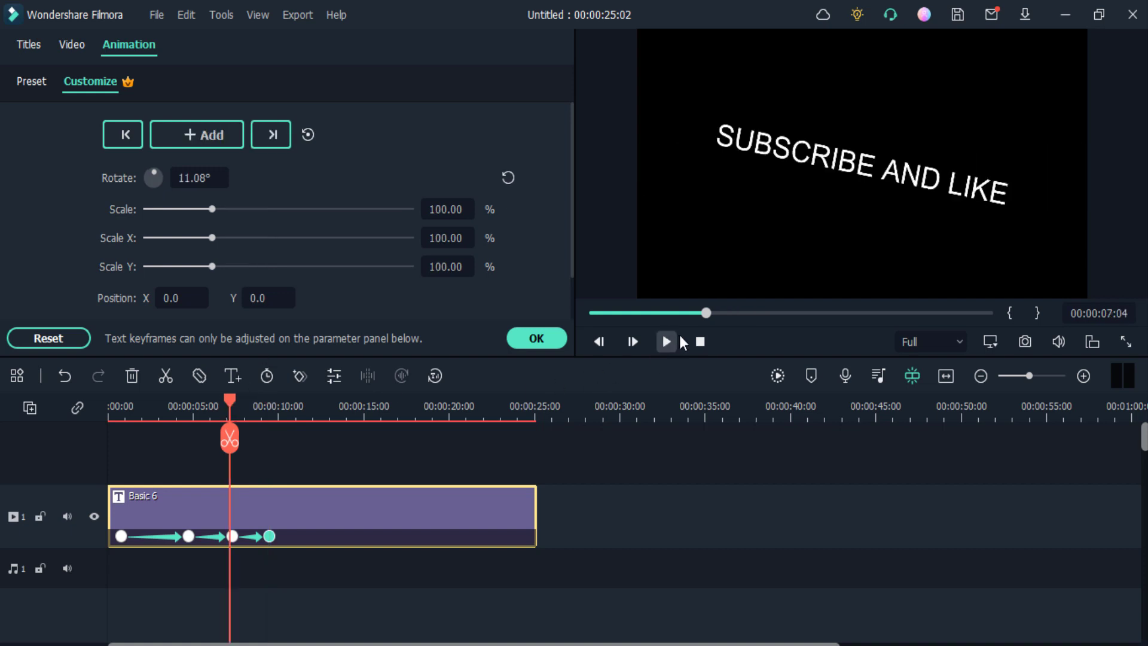
{"action": "left_click", "coordinate": [667, 346]}
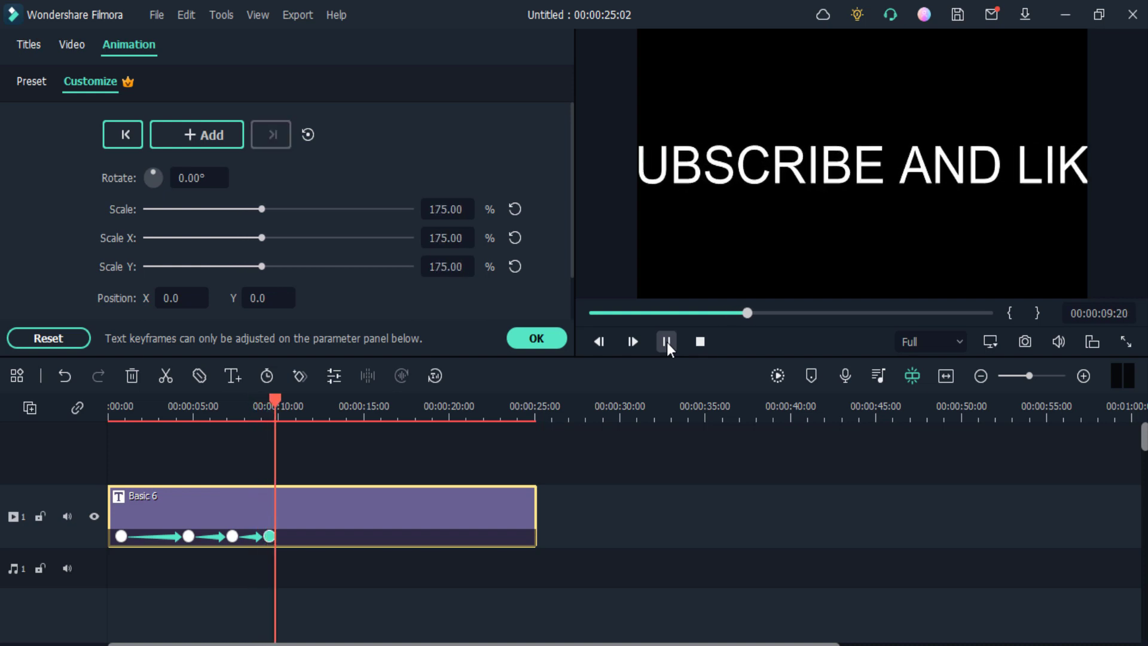
{"action": "left_click", "coordinate": [667, 344]}
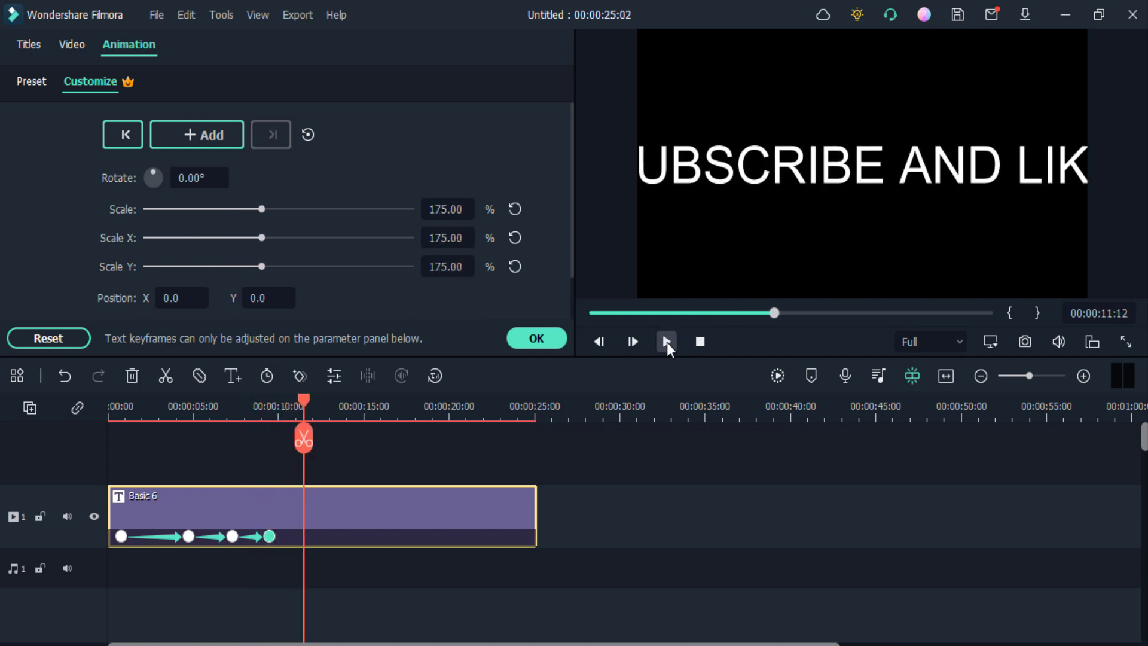
- Shrink the title to 28% around 11 seconds and preview the shrink
{"action": "left_click_drag", "start_coordinate": [261, 208], "coordinate": [166, 204]}
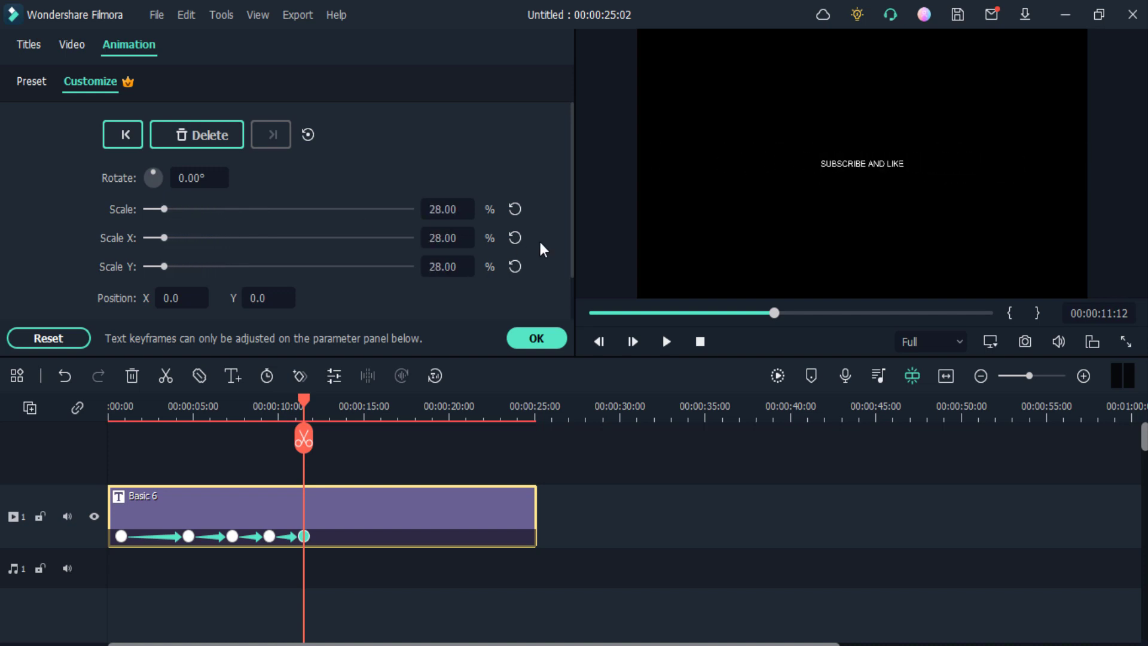
{"action": "left_click", "coordinate": [668, 344]}
{"action": "left_click", "coordinate": [667, 343]}
{"action": "left_click_drag", "start_coordinate": [311, 405], "coordinate": [274, 399]}
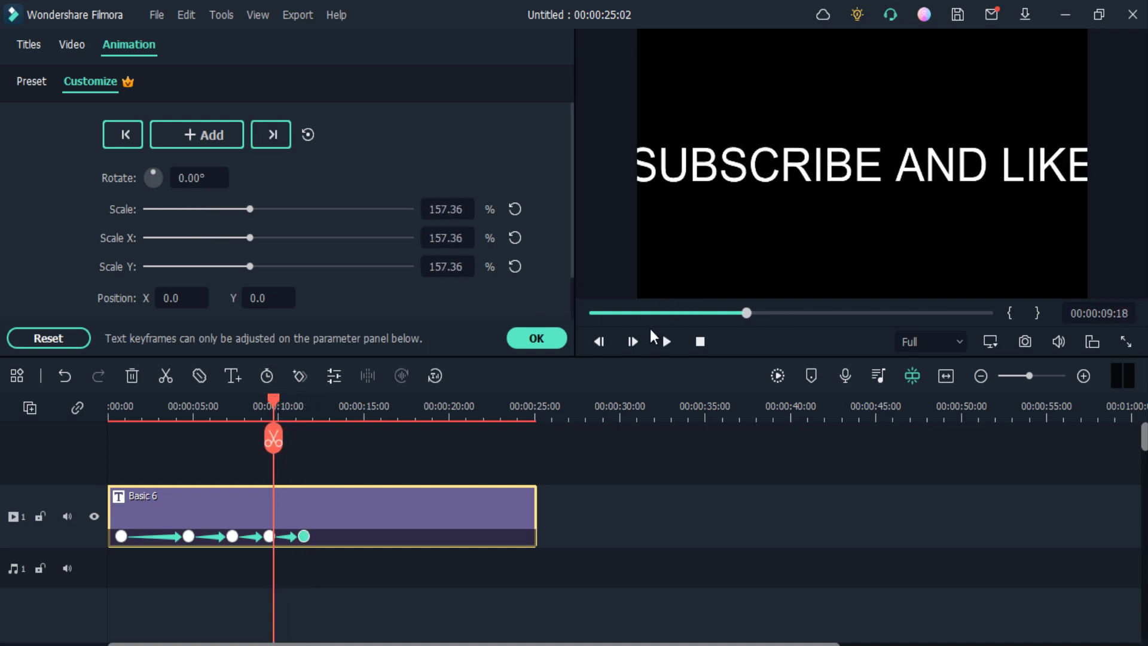
{"action": "left_click", "coordinate": [666, 342]}
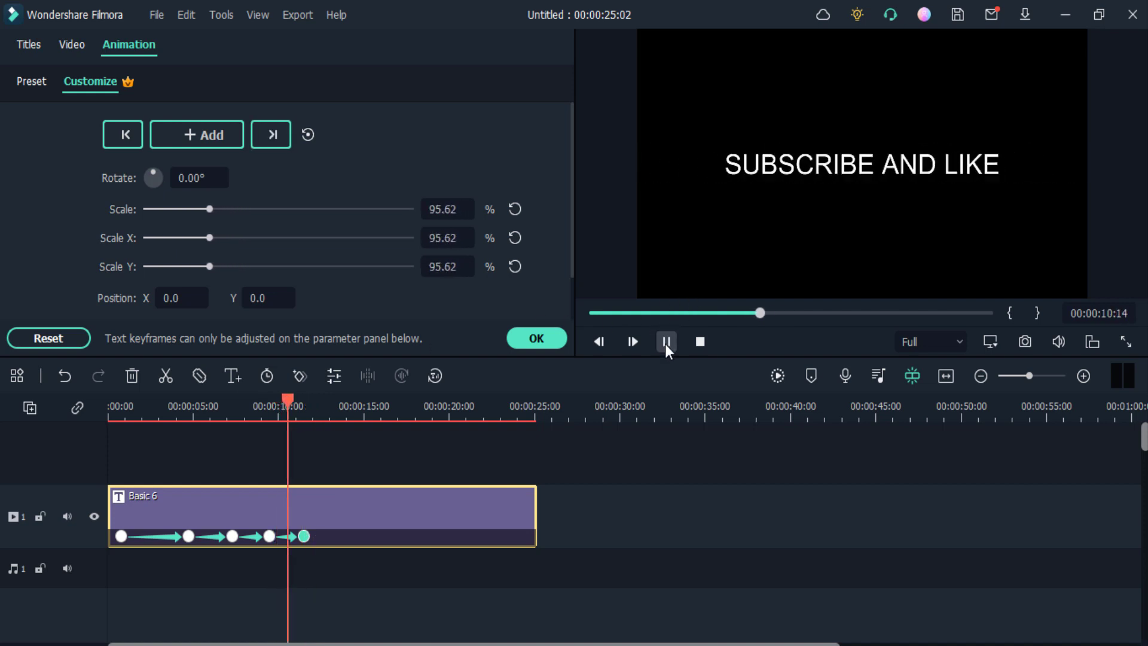
- At about 12.5 seconds set Scale X to 120 and Scale Y to 130, then preview from 11 seconds
{"action": "left_click", "coordinate": [667, 345]}
{"action": "left_click_drag", "start_coordinate": [164, 238], "coordinate": [225, 238]}
{"action": "left_click_drag", "start_coordinate": [160, 266], "coordinate": [228, 283]}
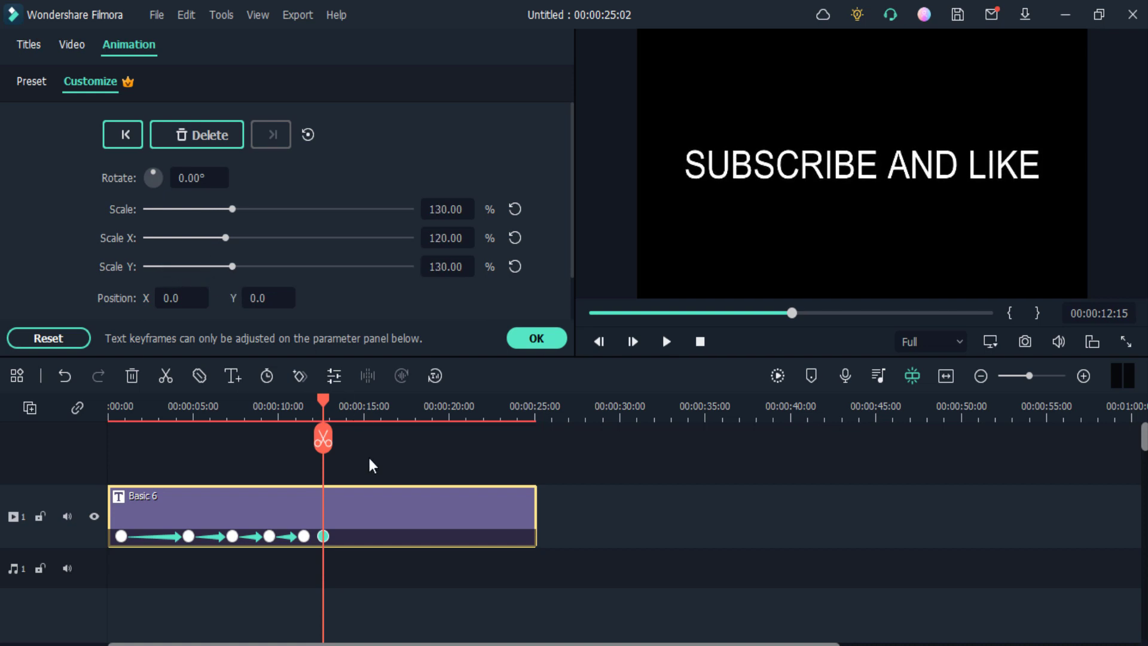
{"action": "left_click_drag", "start_coordinate": [321, 407], "coordinate": [295, 403]}
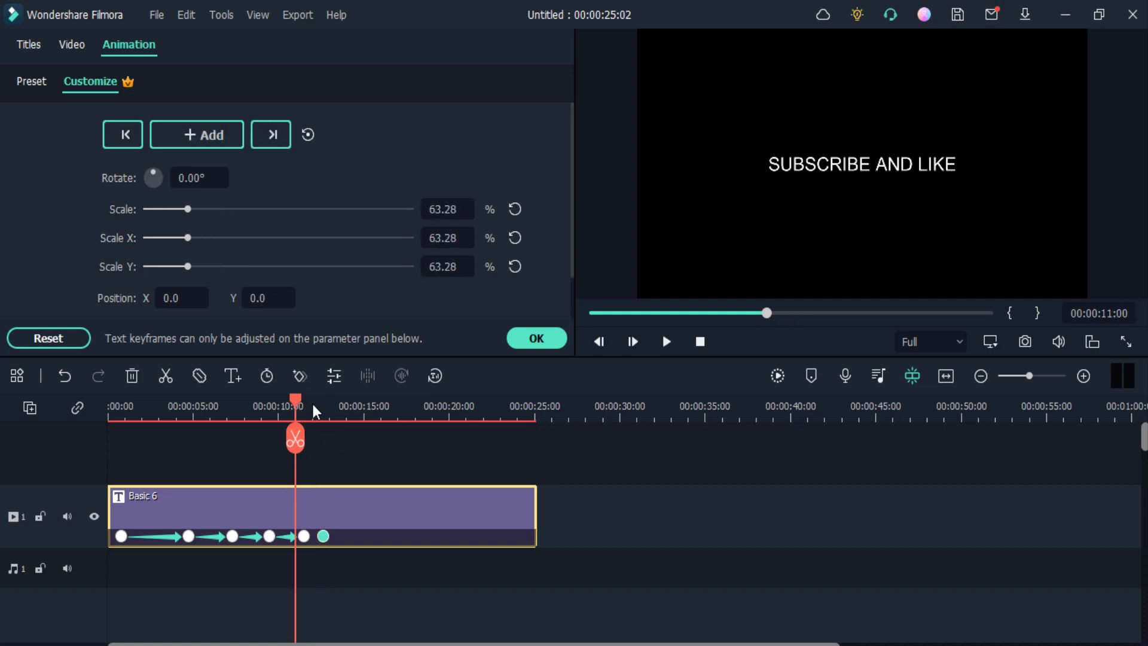
{"action": "left_click", "coordinate": [666, 341]}
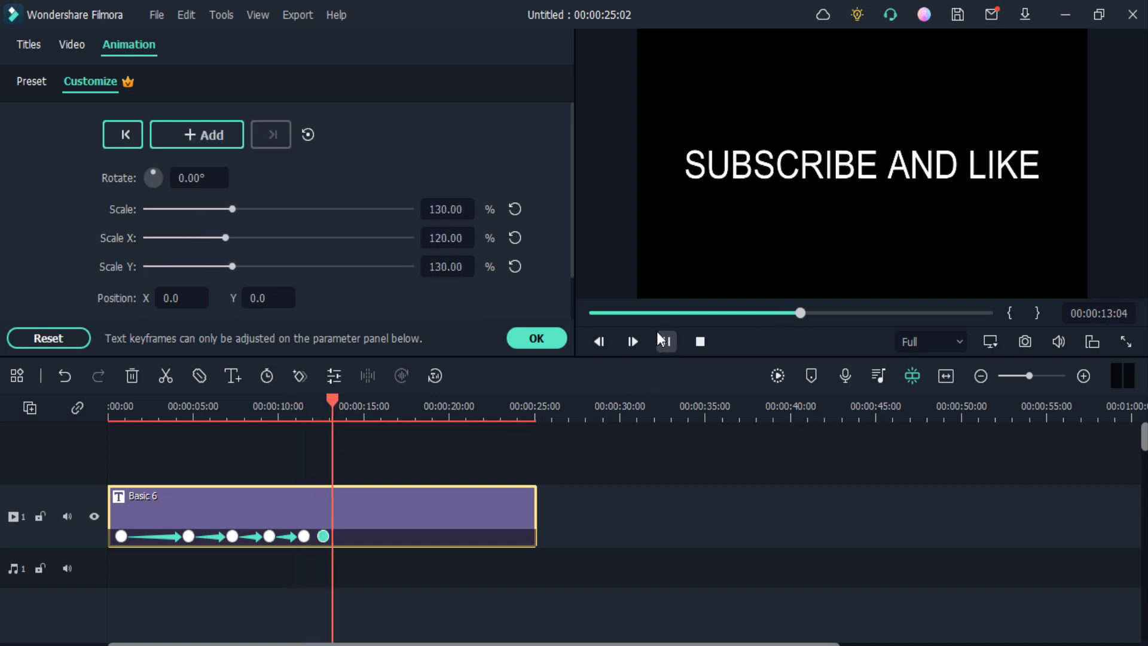
{"action": "left_click", "coordinate": [663, 341]}
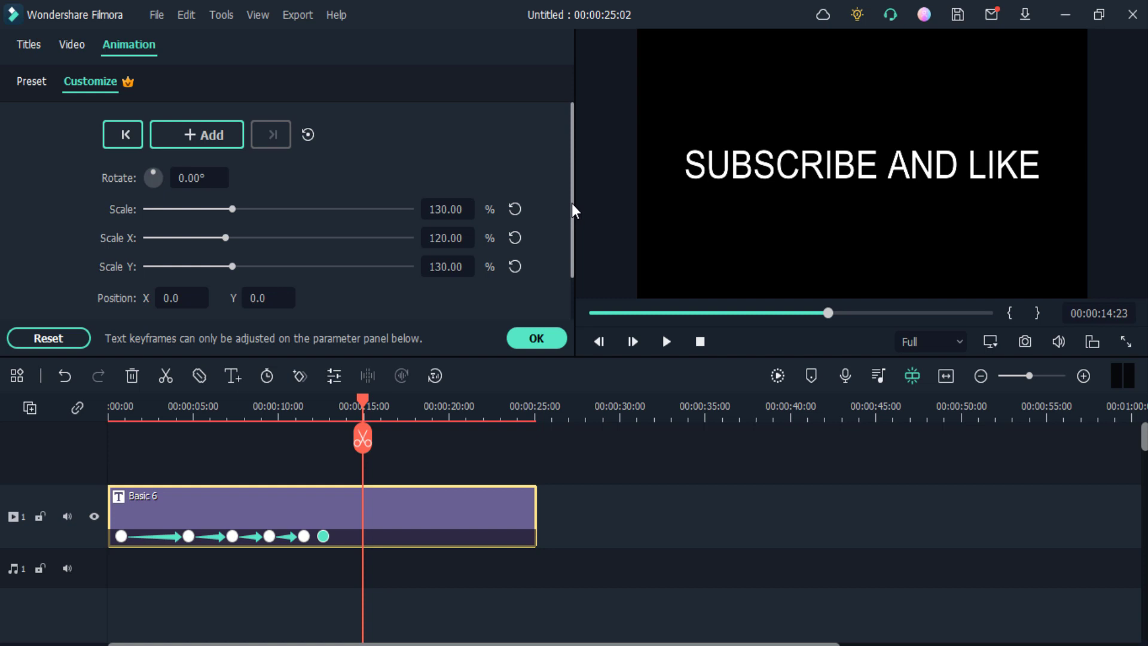
- Add a keyframe near 14.5 seconds holding the title fully visible
{"action": "left_click_drag", "start_coordinate": [570, 220], "coordinate": [567, 260]}
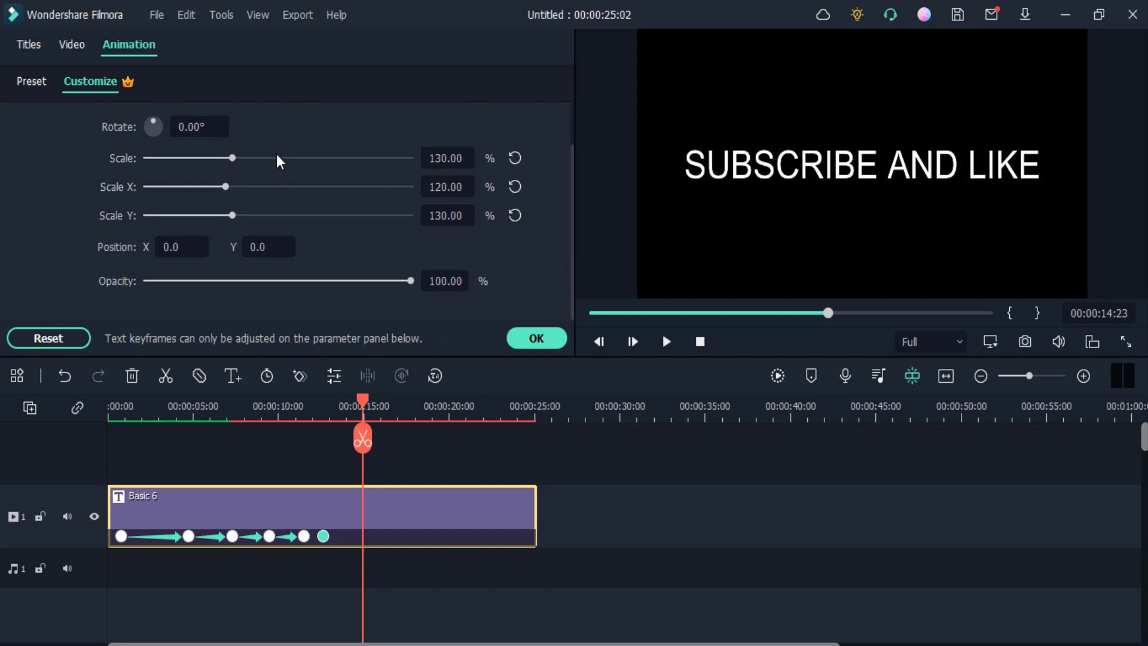
{"action": "scroll", "coordinate": [541, 173], "scroll_direction": "up", "scroll_amount": 2}
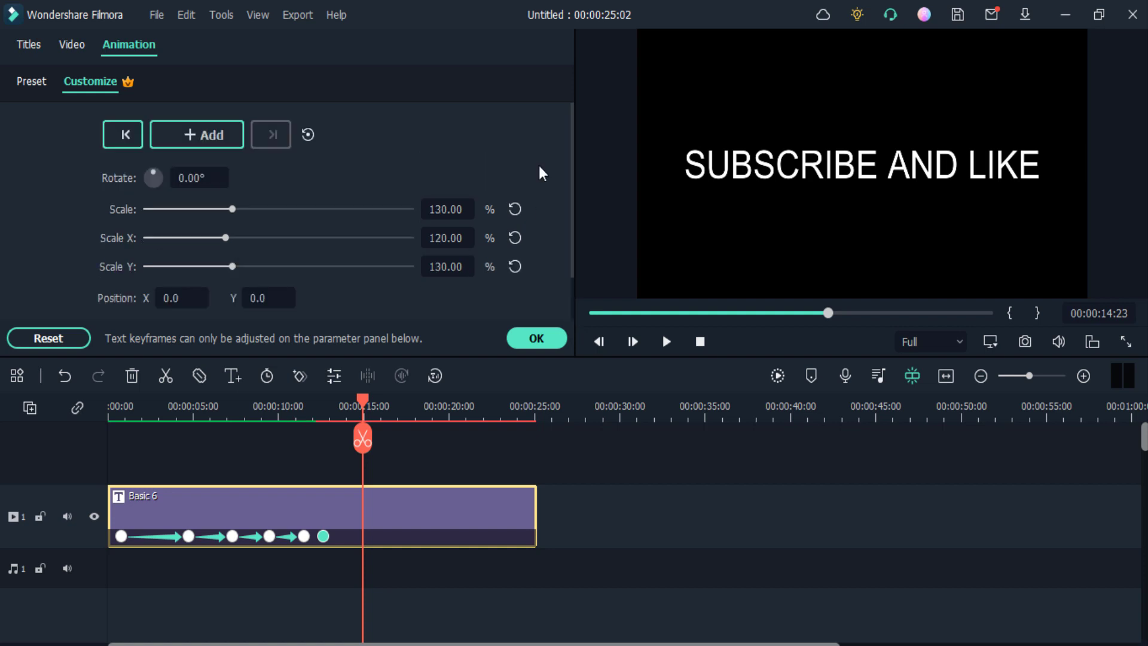
{"action": "left_click", "coordinate": [213, 142]}
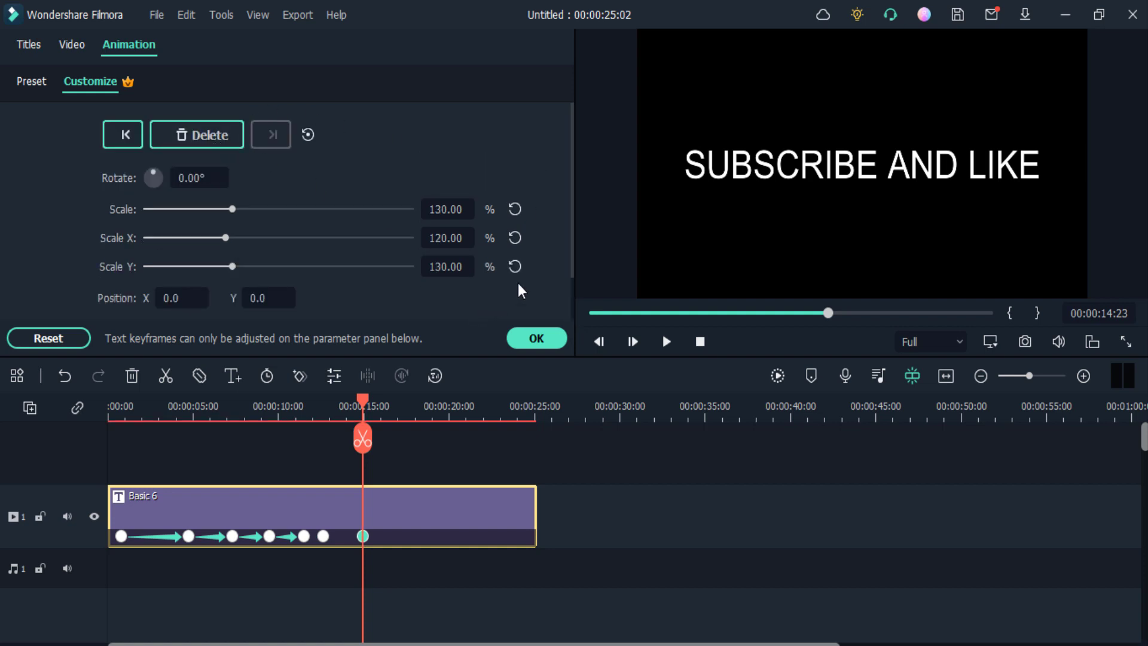
{"action": "scroll", "coordinate": [573, 260], "scroll_direction": "down", "scroll_amount": 2}
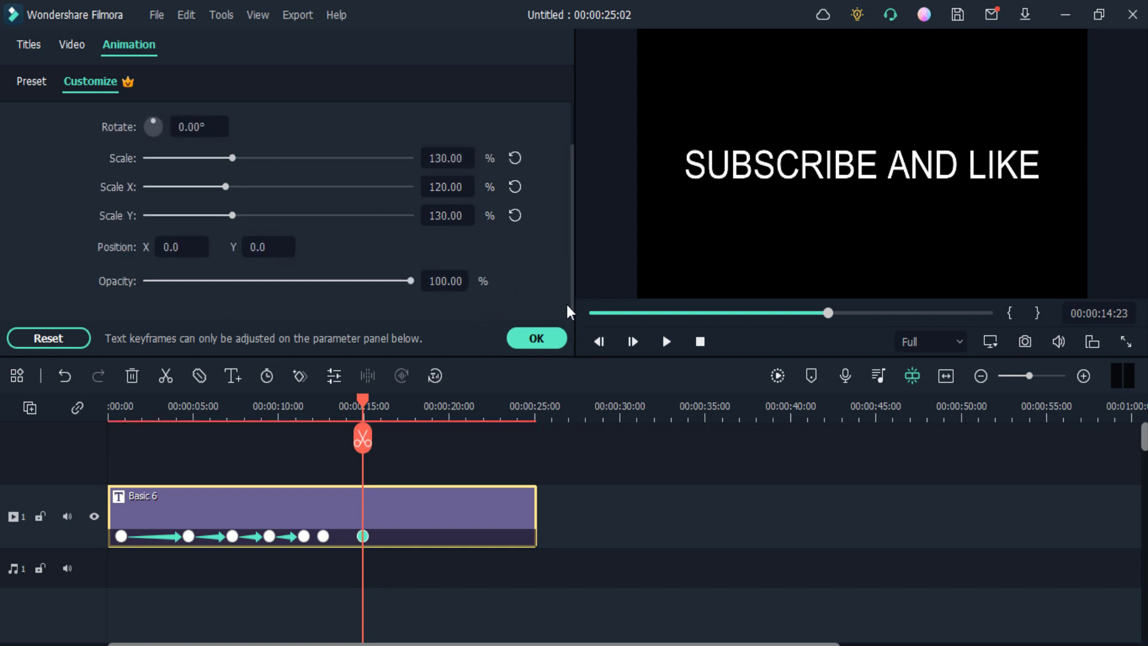
- Add a keyframe around 18.5 seconds with the title's opacity set to 0
{"action": "left_click", "coordinate": [422, 411]}
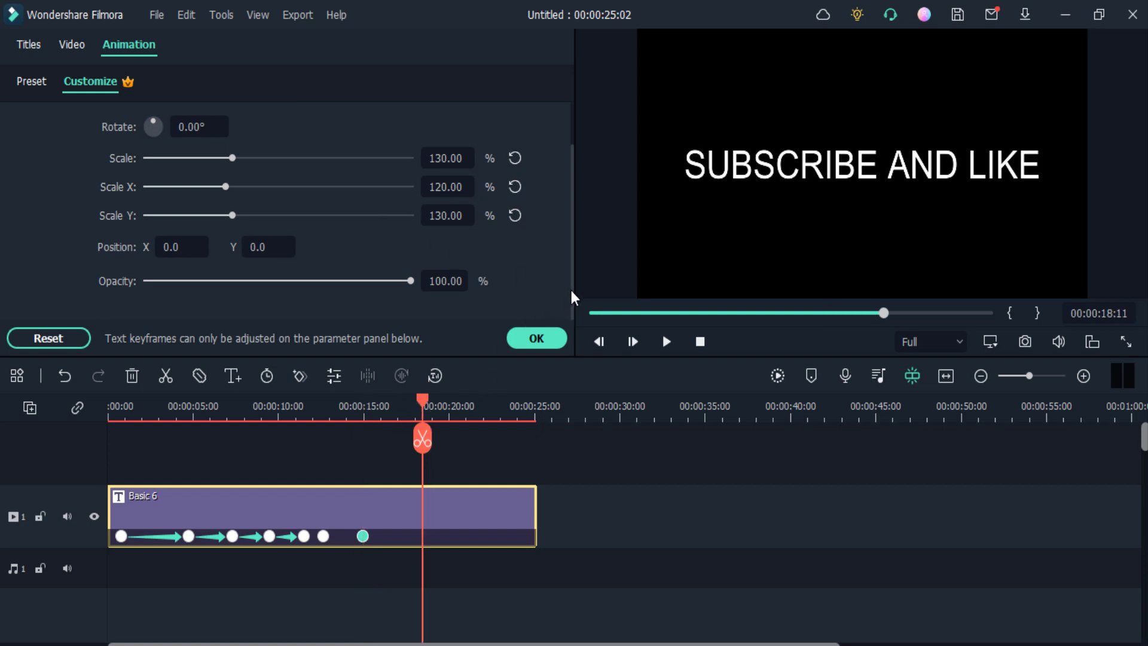
{"action": "left_click_drag", "start_coordinate": [573, 289], "coordinate": [573, 166]}
{"action": "left_click", "coordinate": [192, 129]}
{"action": "left_click_drag", "start_coordinate": [573, 246], "coordinate": [557, 390]}
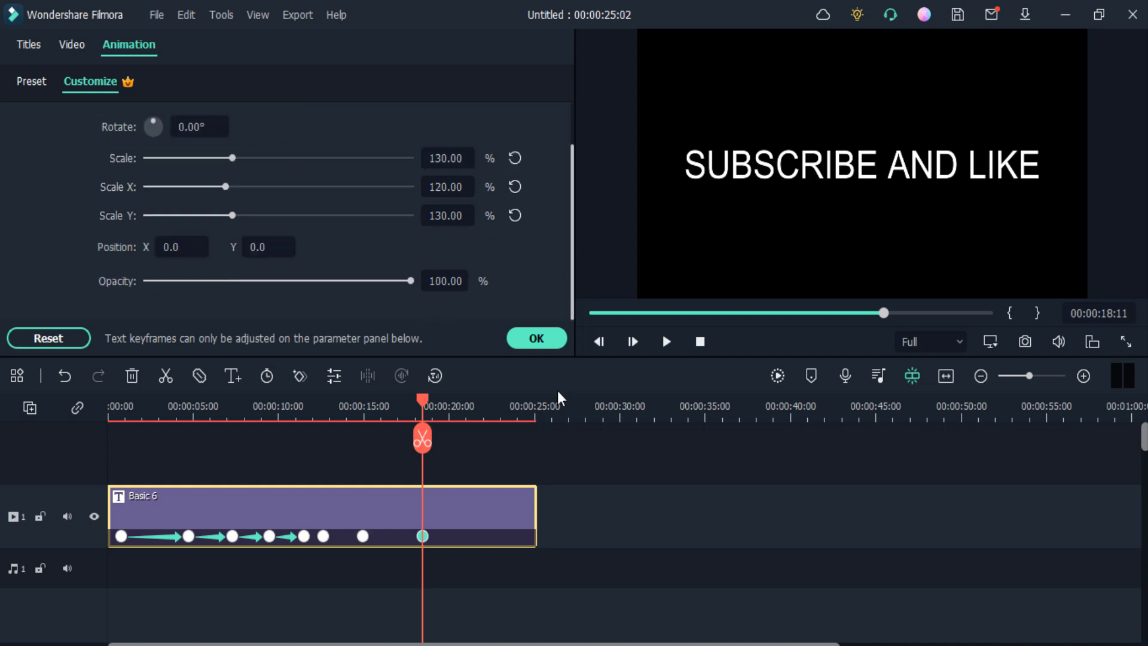
{"action": "left_click", "coordinate": [144, 281]}
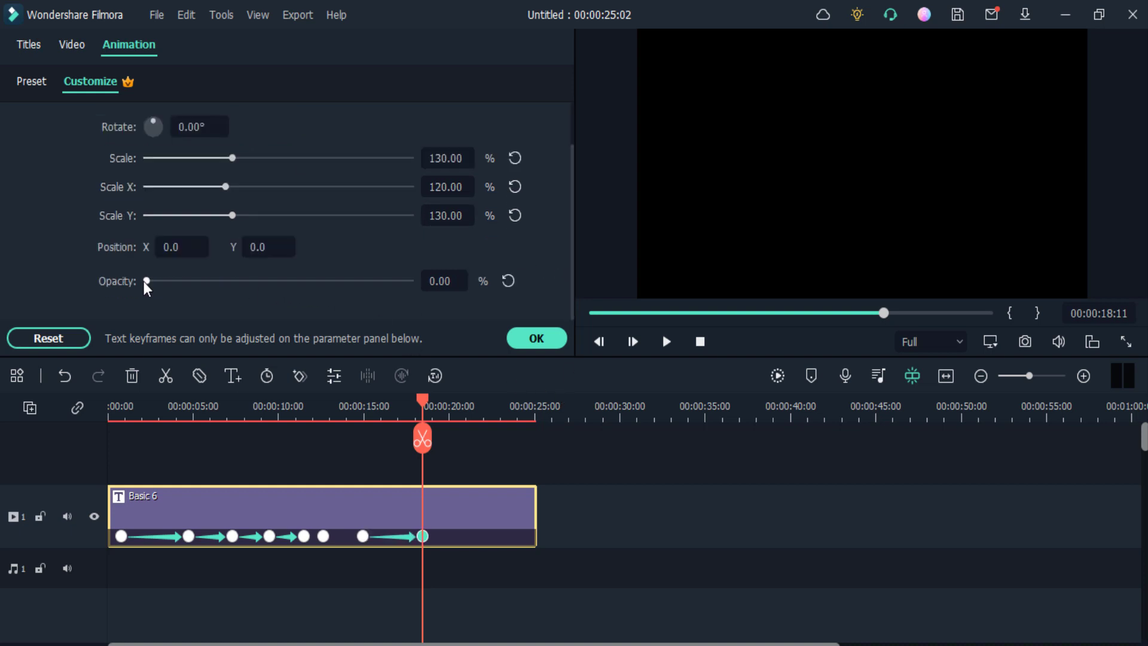
{"action": "left_click", "coordinate": [353, 414]}
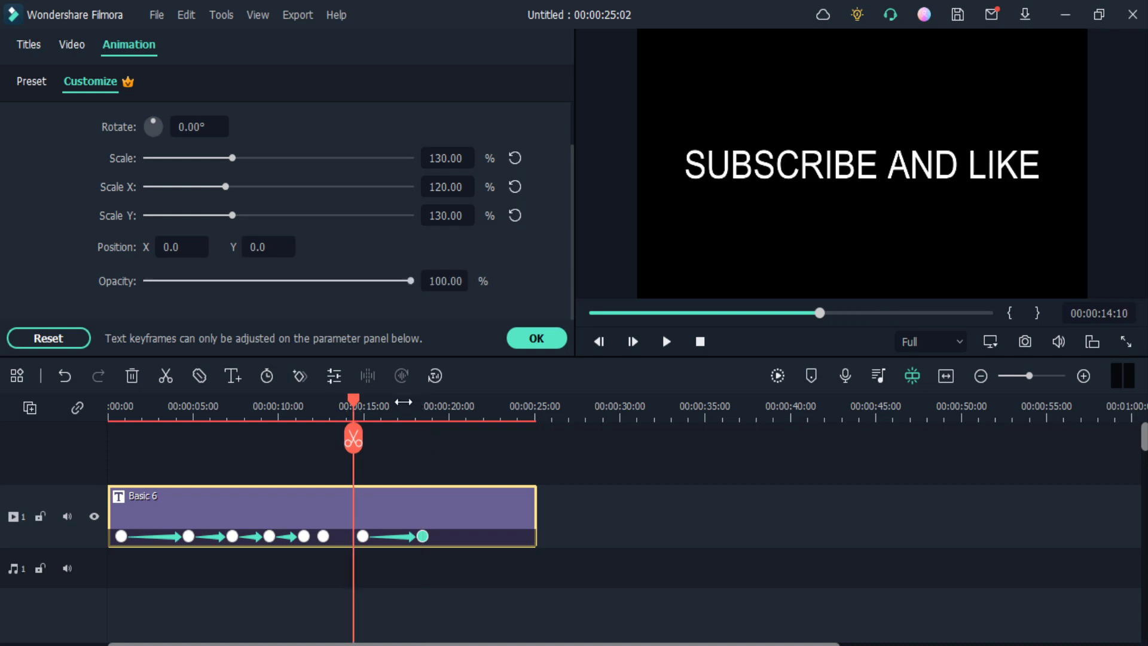
{"action": "left_click", "coordinate": [666, 342]}
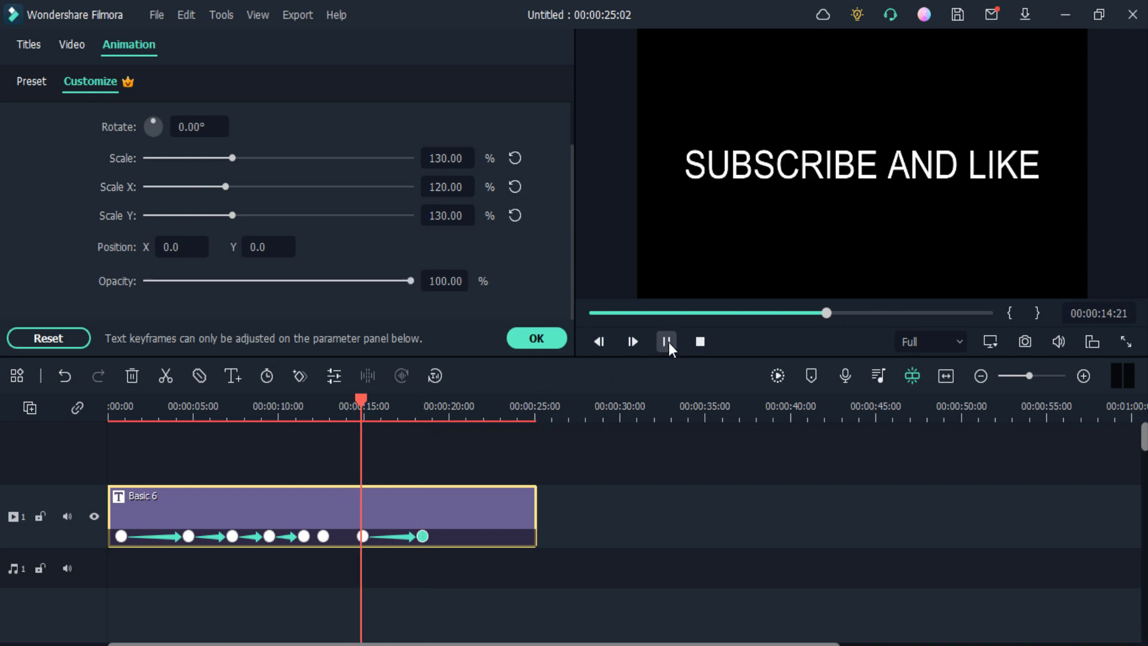